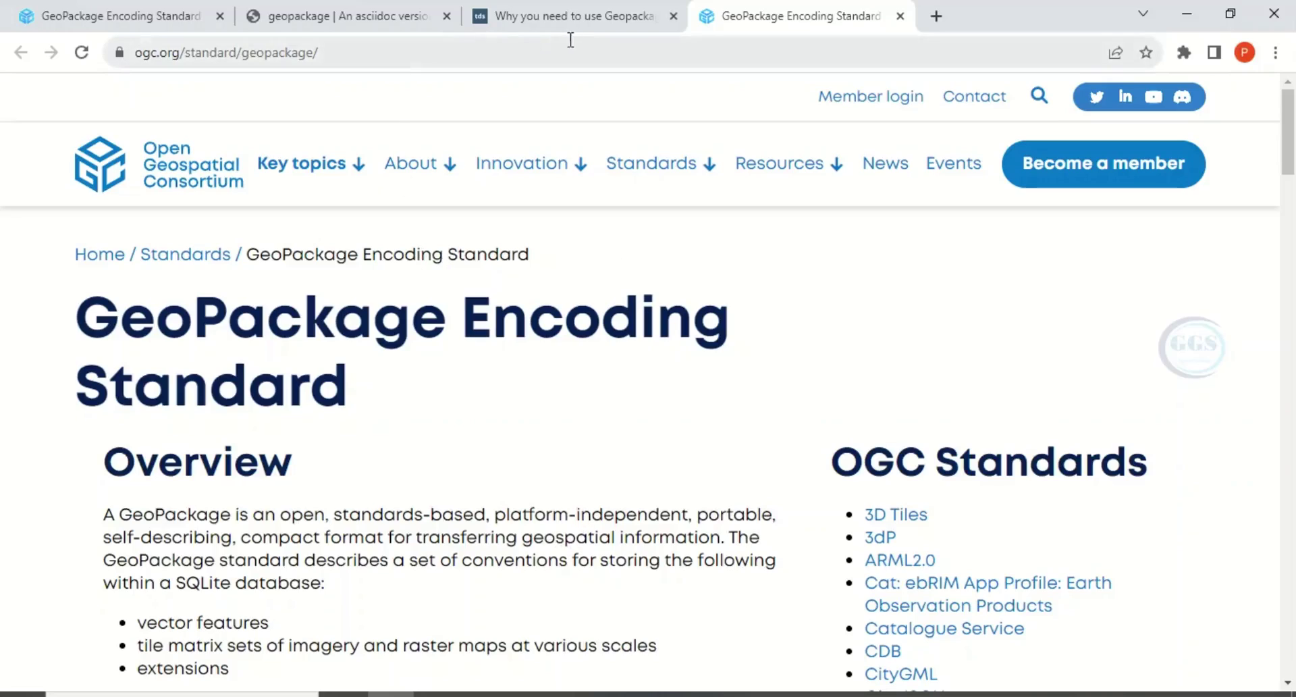
Switch from the GeoPackage getting-started guide to the Medium article on GeoPackage versus shapefile and skim its header
{"action": "left_click", "coordinate": [328, 27]}
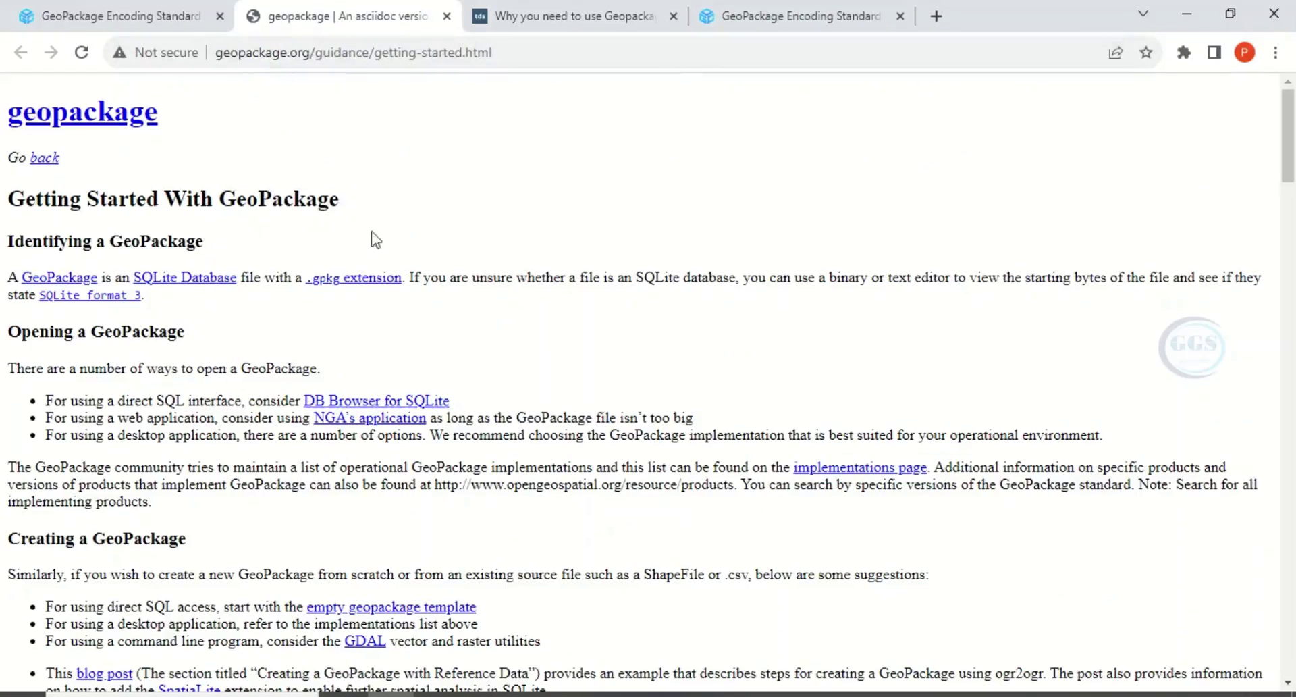
{"action": "left_click", "coordinate": [536, 21]}
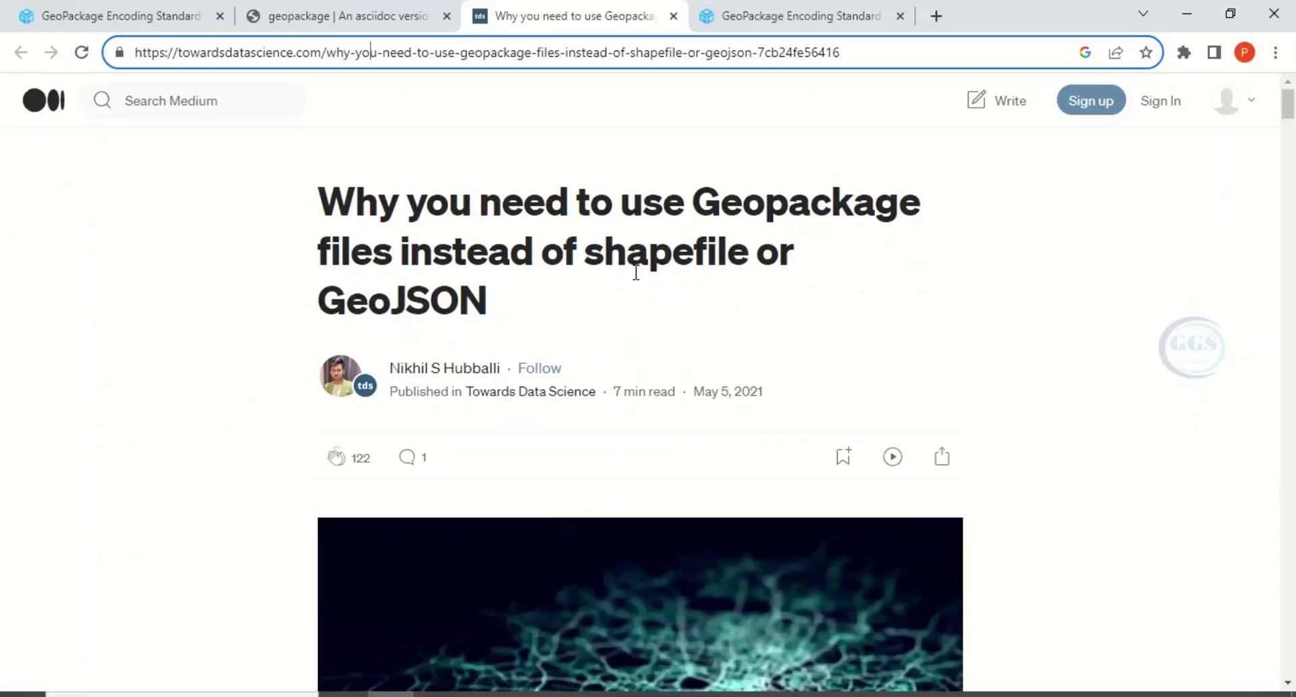
{"action": "scroll", "coordinate": [634, 272], "scroll_direction": "down", "scroll_amount": 4}
{"action": "scroll", "coordinate": [640, 283], "scroll_direction": "up", "scroll_amount": 3}
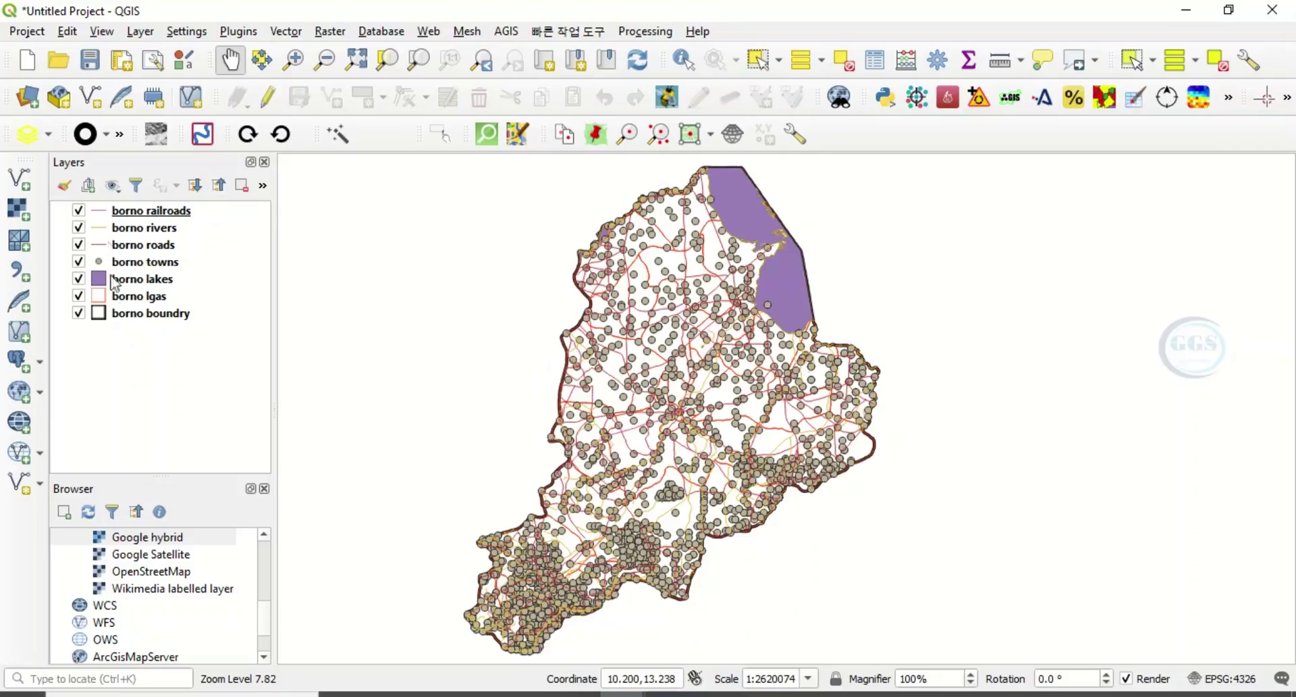
Search the Processing Toolbox for 'pack' and launch the Database > Package layers algorithm
{"action": "left_click", "coordinate": [627, 34]}
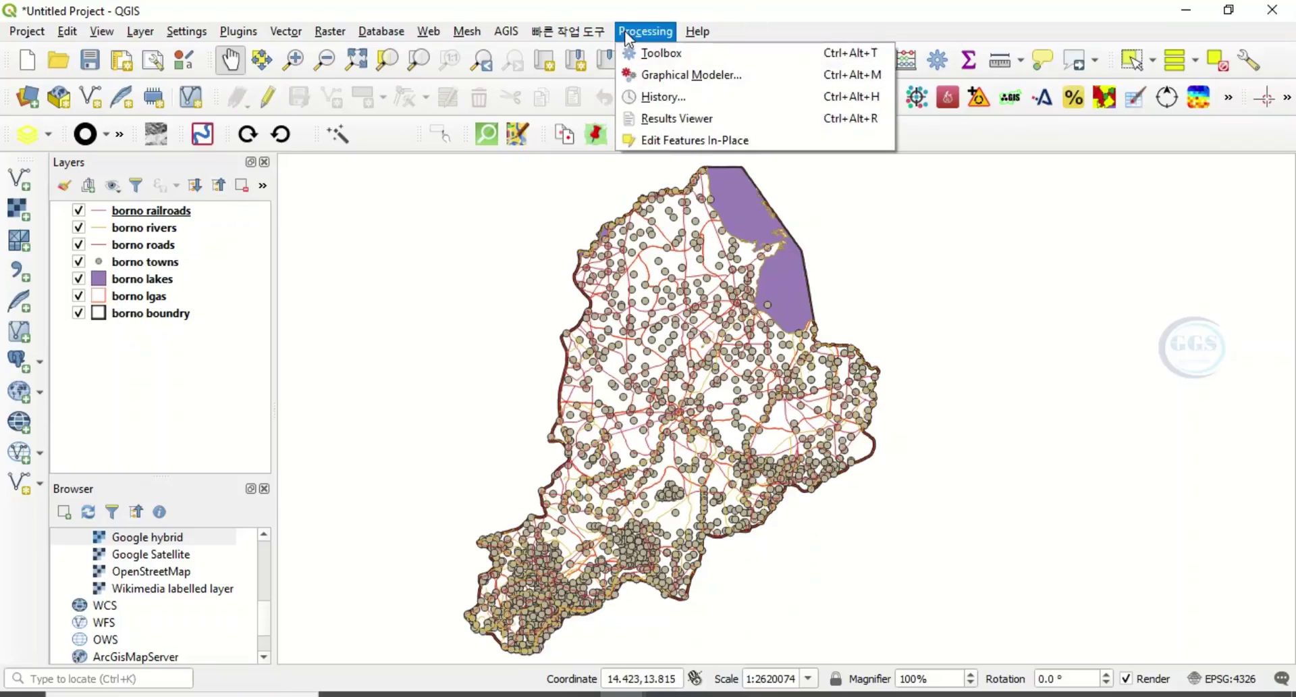
{"action": "left_click", "coordinate": [651, 55]}
{"action": "type", "text": "pack"}
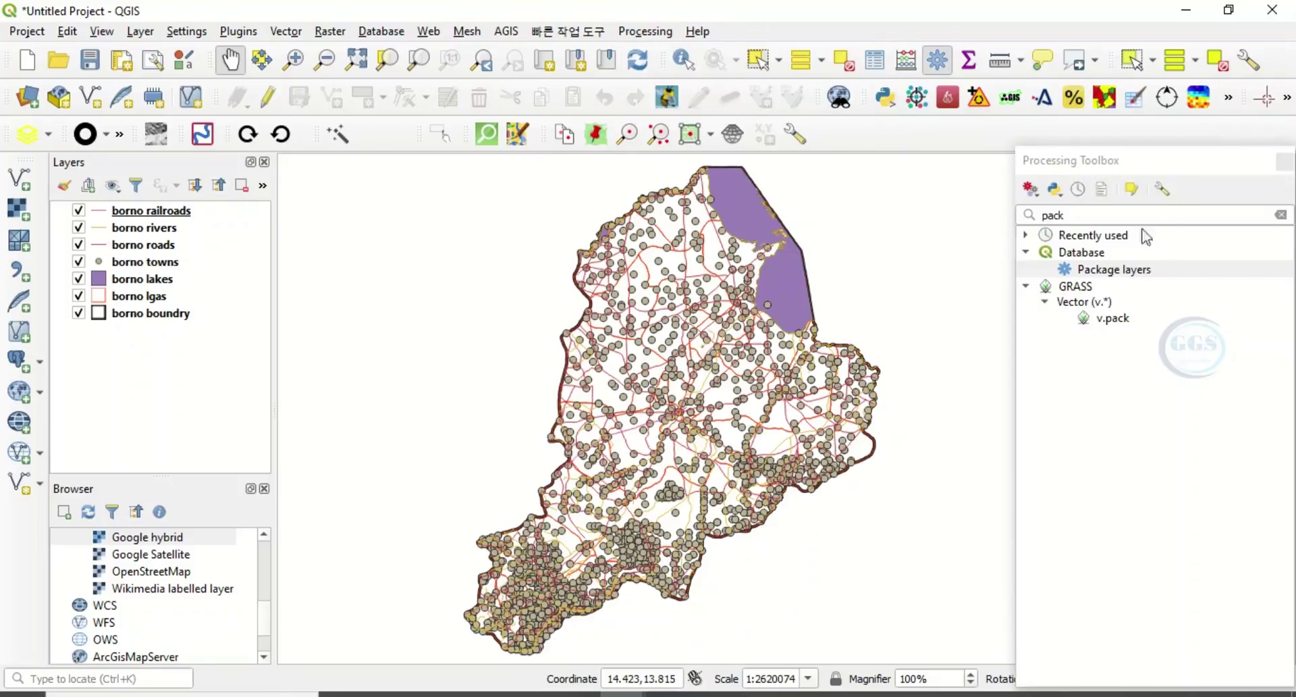
{"action": "left_click_drag", "start_coordinate": [1061, 213], "coordinate": [1026, 219]}
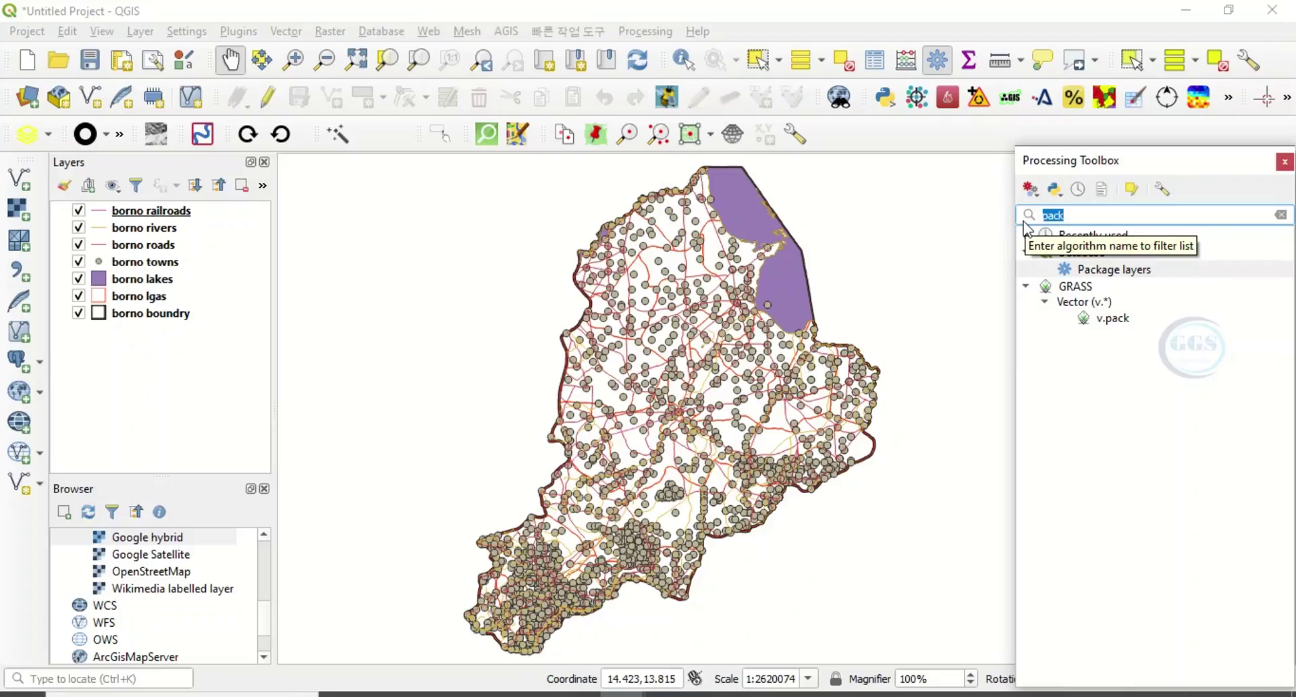
{"action": "type", "text": "pack"}
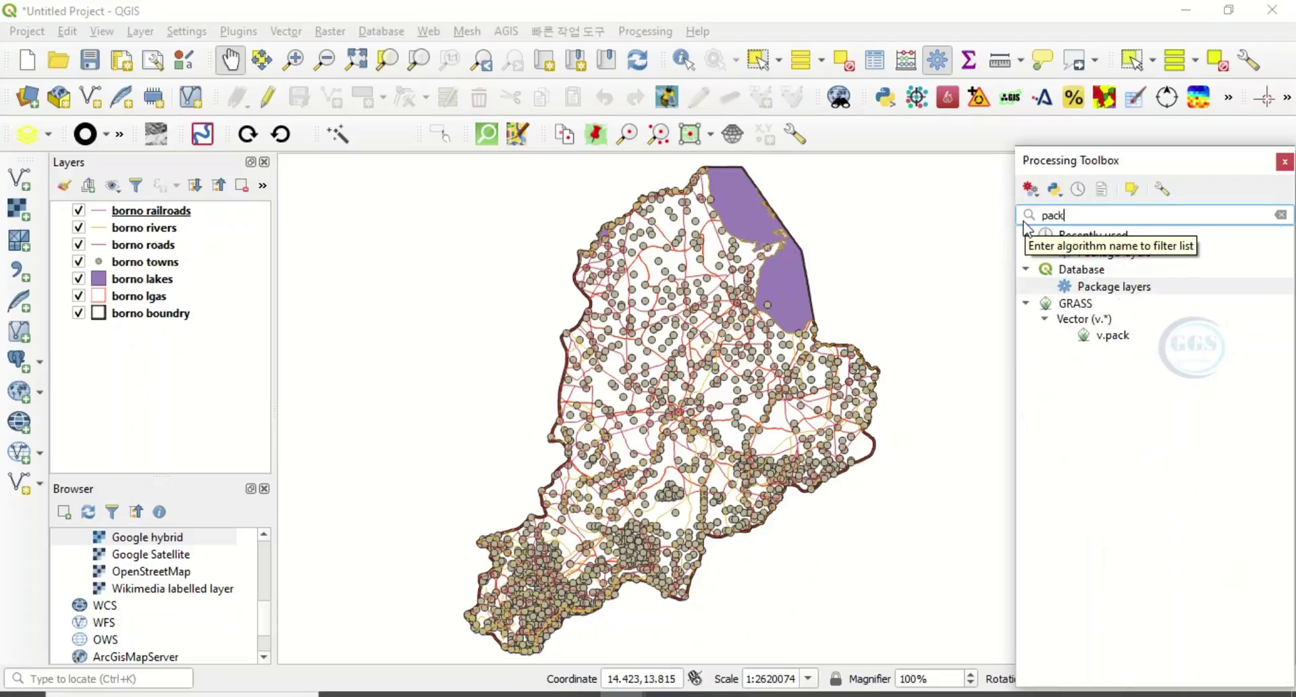
{"action": "left_click", "coordinate": [1113, 289]}
{"action": "double_click", "coordinate": [1113, 288]}
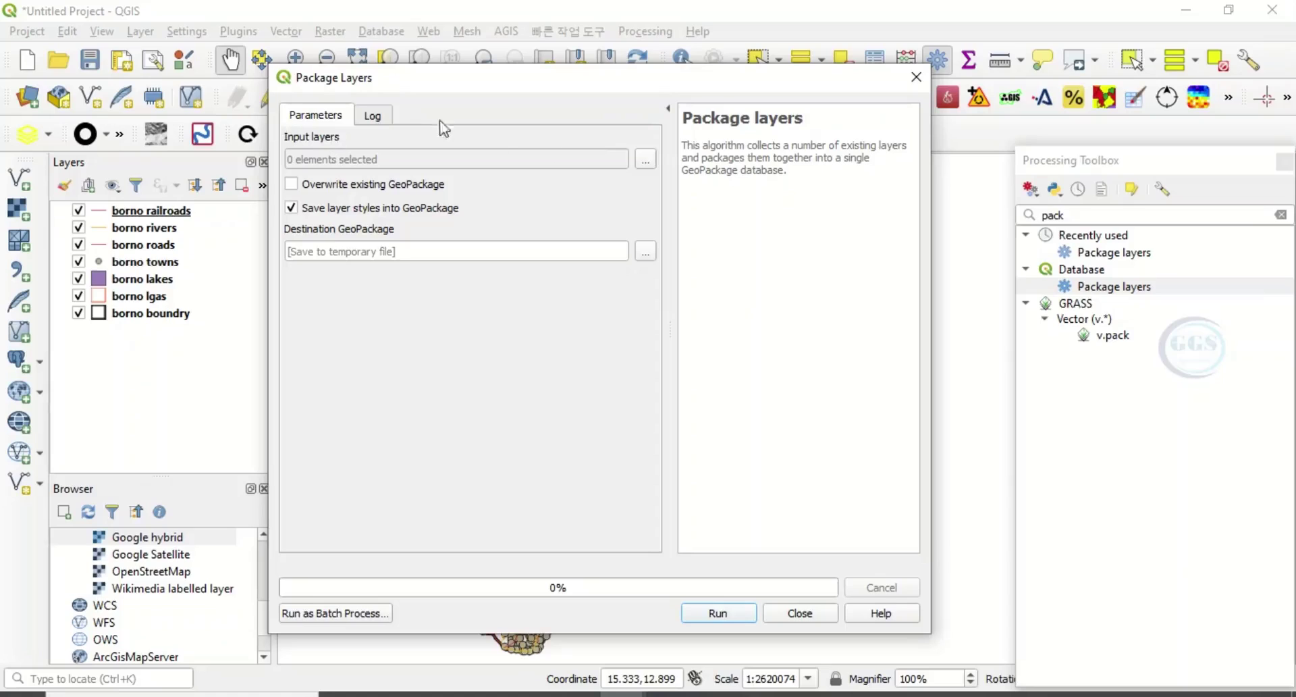
Select all seven Borno layers as the Package Layers input layers
{"action": "left_click", "coordinate": [645, 160]}
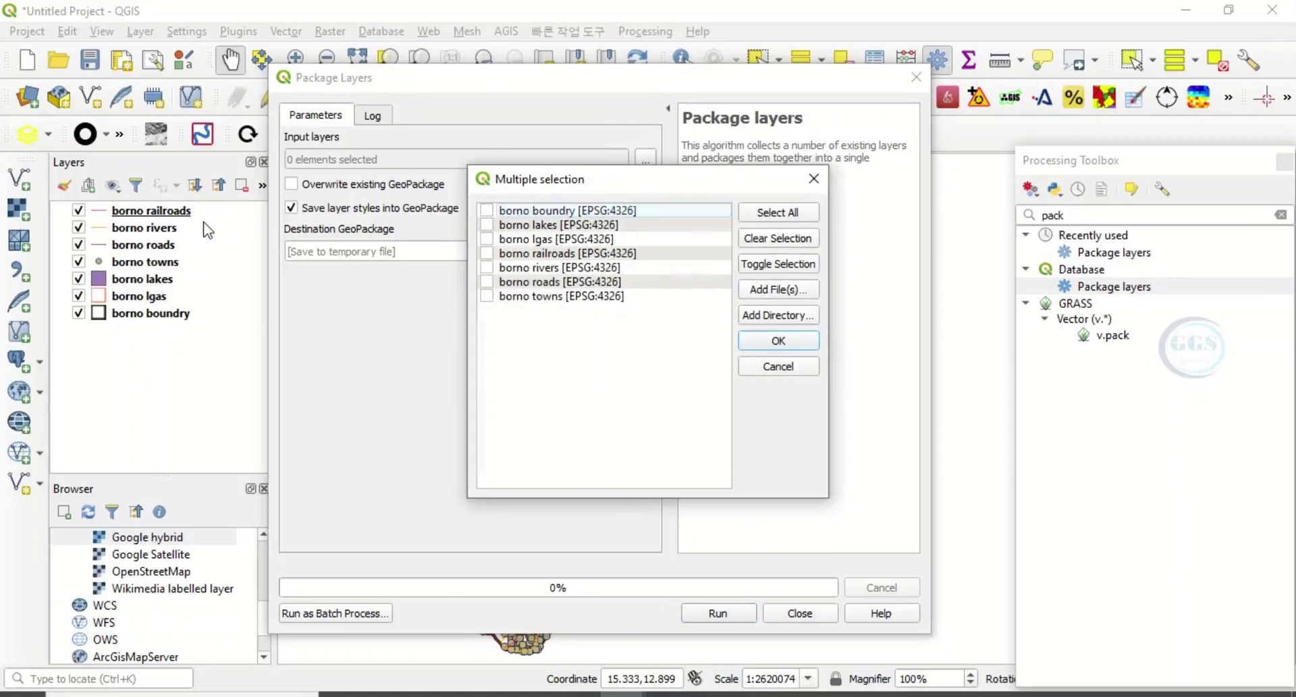
{"action": "left_click", "coordinate": [777, 216]}
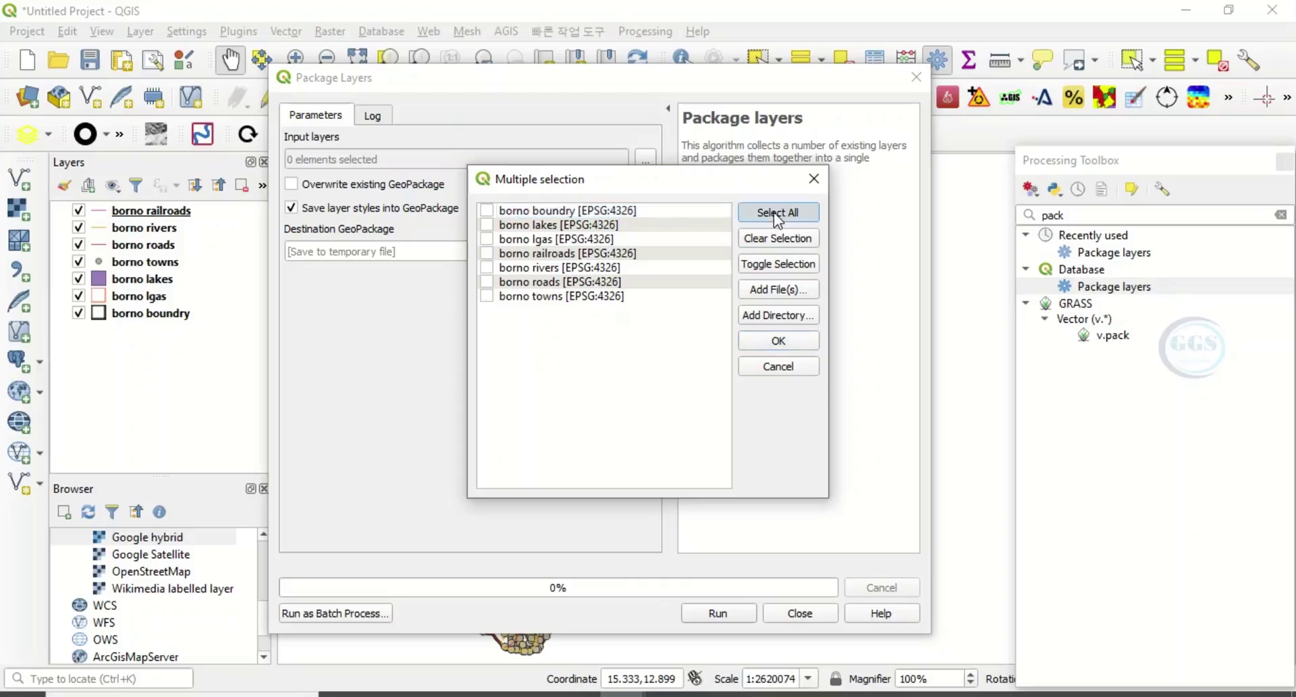
{"action": "left_click", "coordinate": [776, 341]}
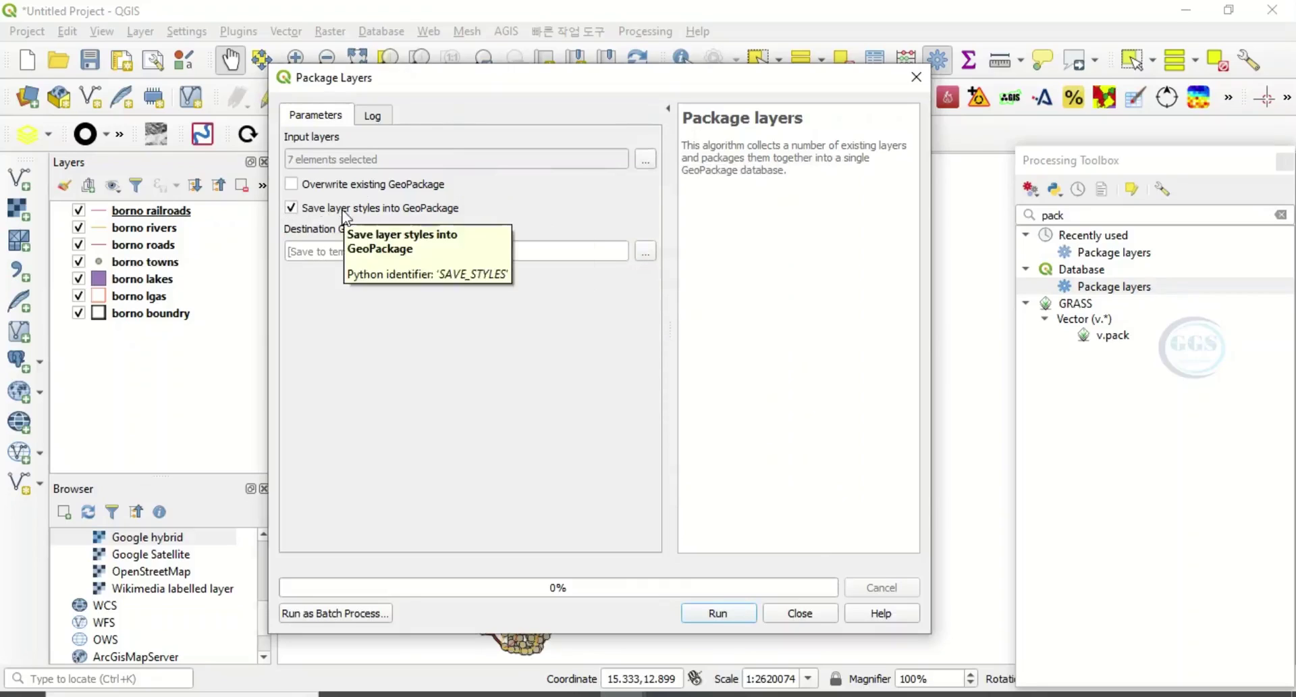
Create a new 'Borno Geopackage' folder inside EXERCISE as the output location and open it
{"action": "left_click", "coordinate": [644, 251]}
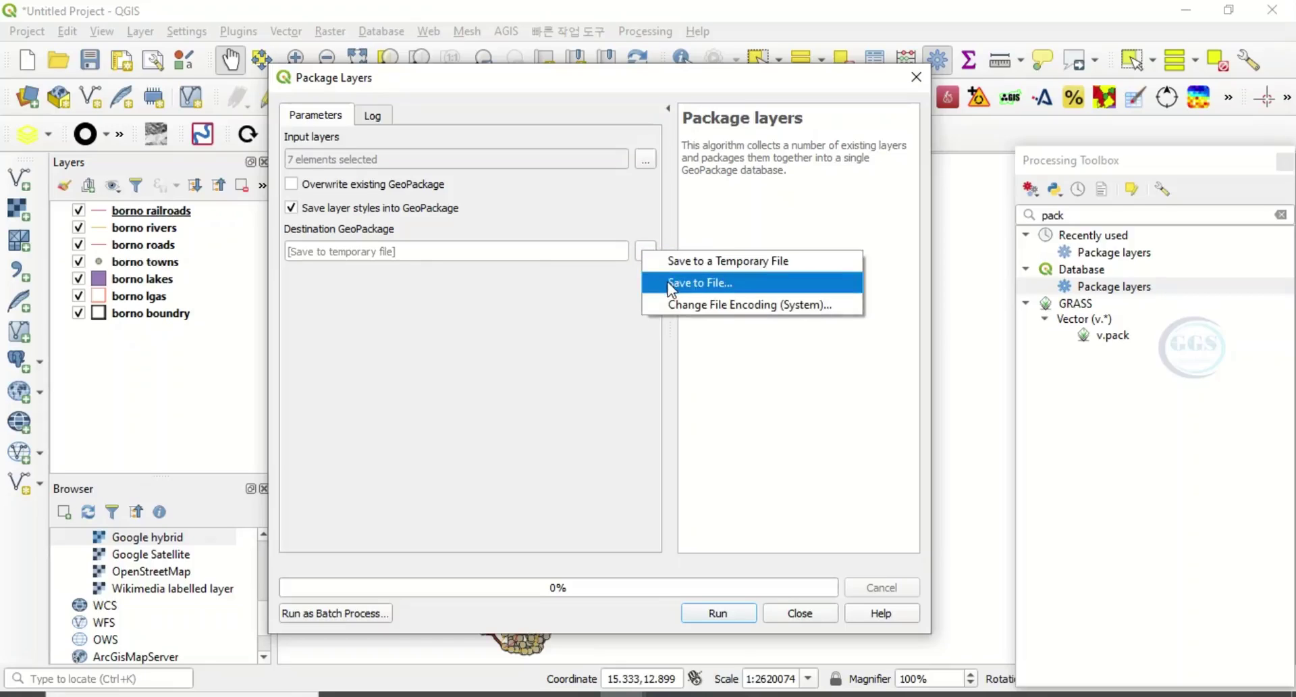
{"action": "left_click", "coordinate": [699, 283]}
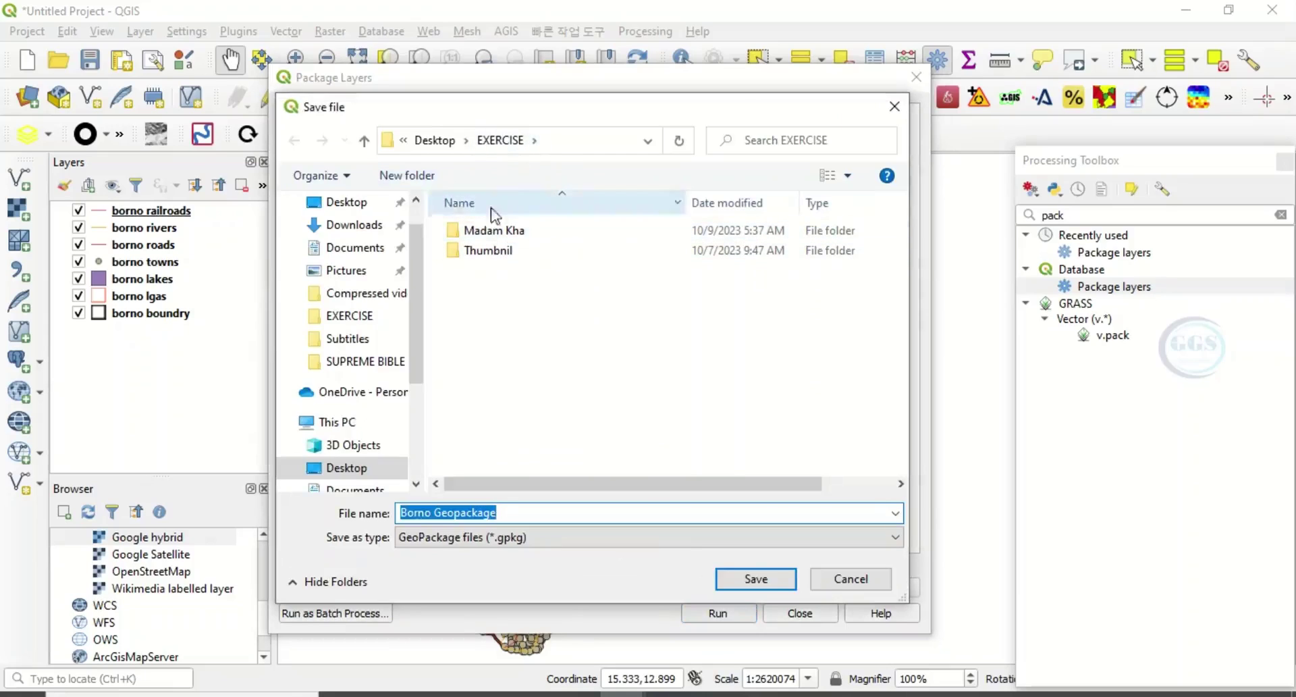
{"action": "right_click", "coordinate": [519, 292]}
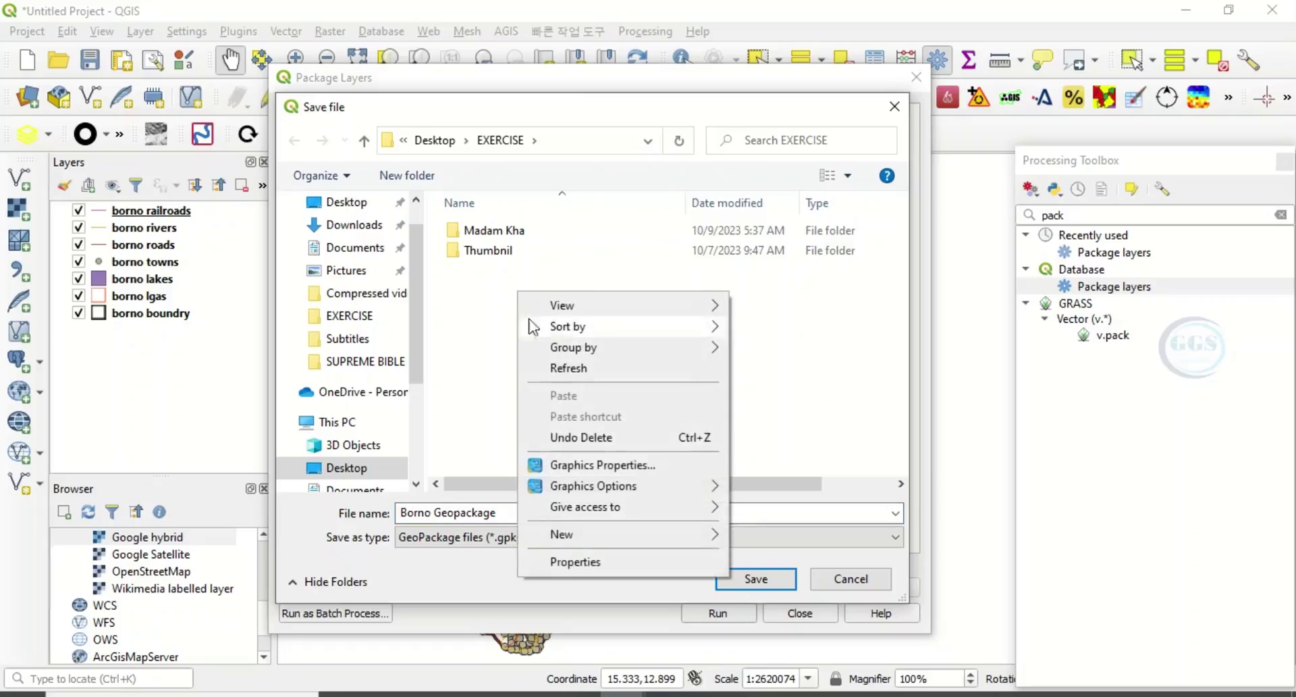
{"action": "mouse_move", "coordinate": [562, 543]}
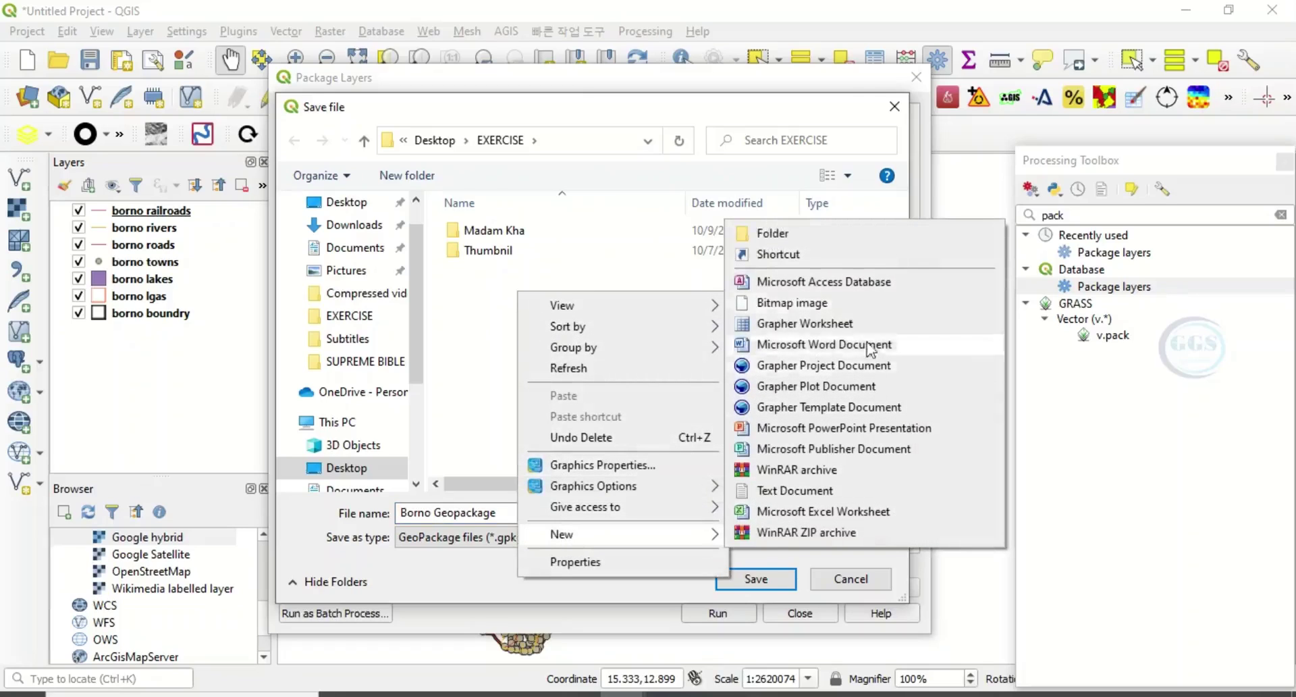
{"action": "left_click", "coordinate": [781, 236]}
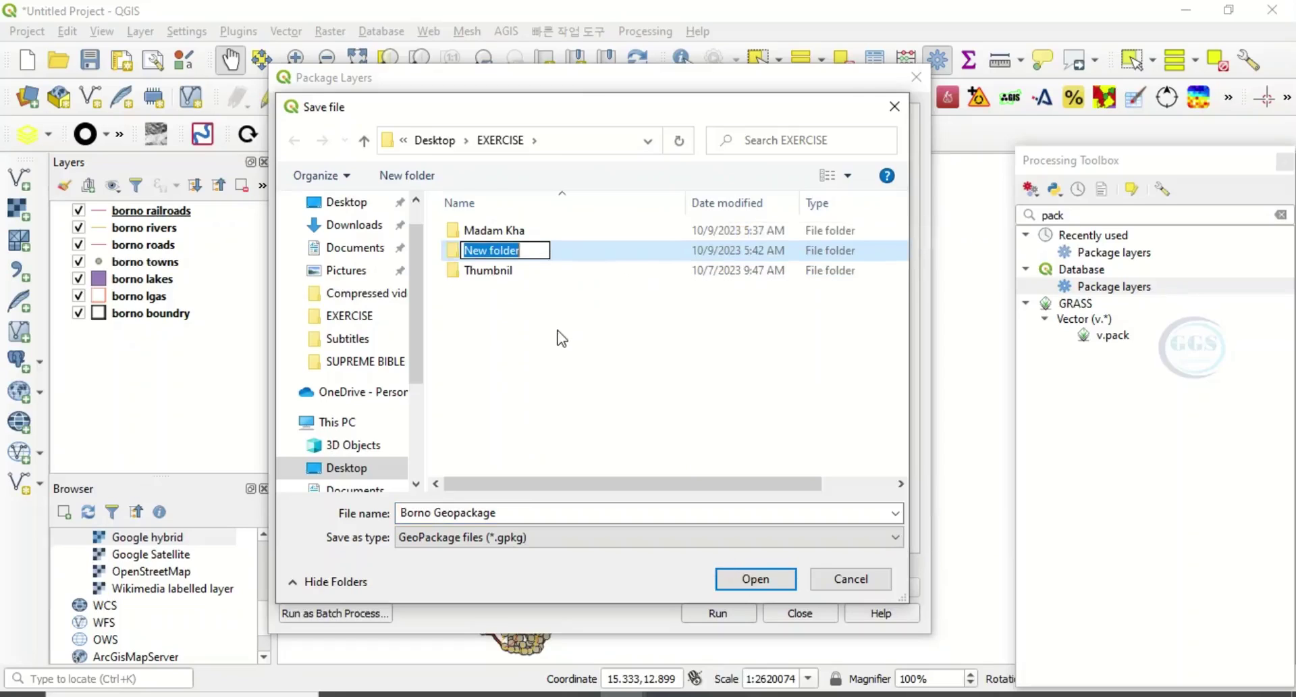
{"action": "type", "text": "Bor"}
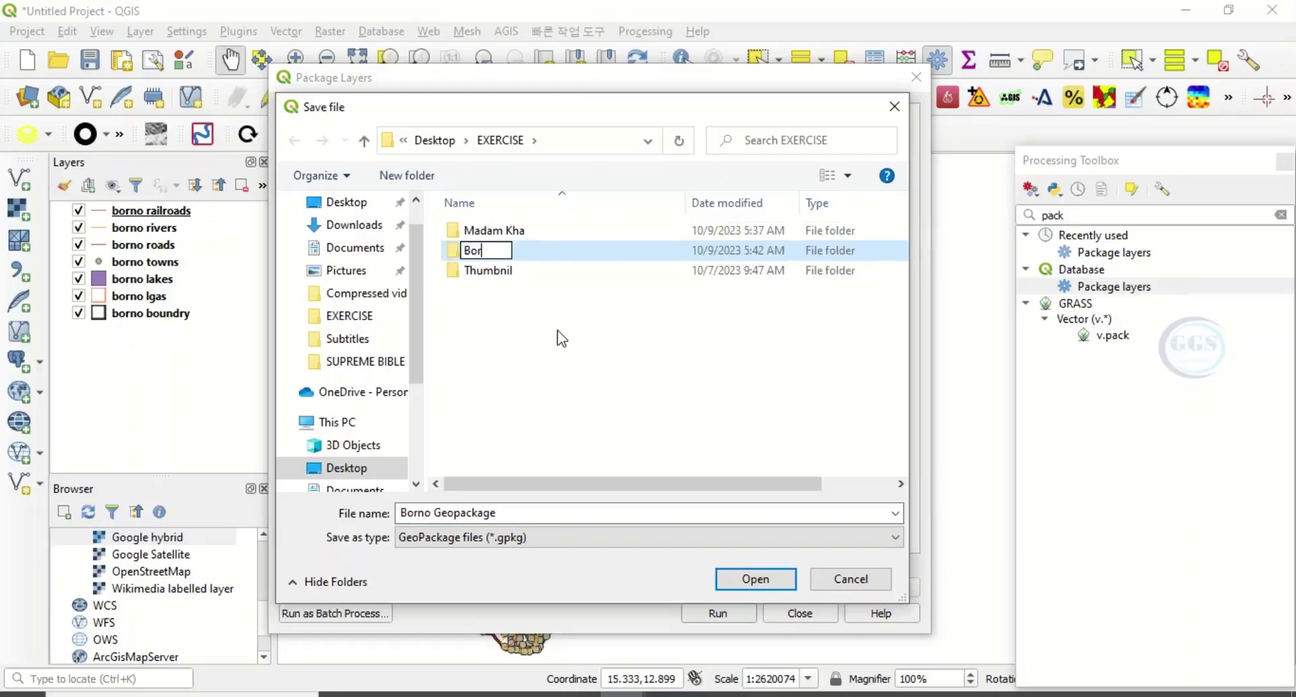
{"action": "type", "text": "no Geopacke"}
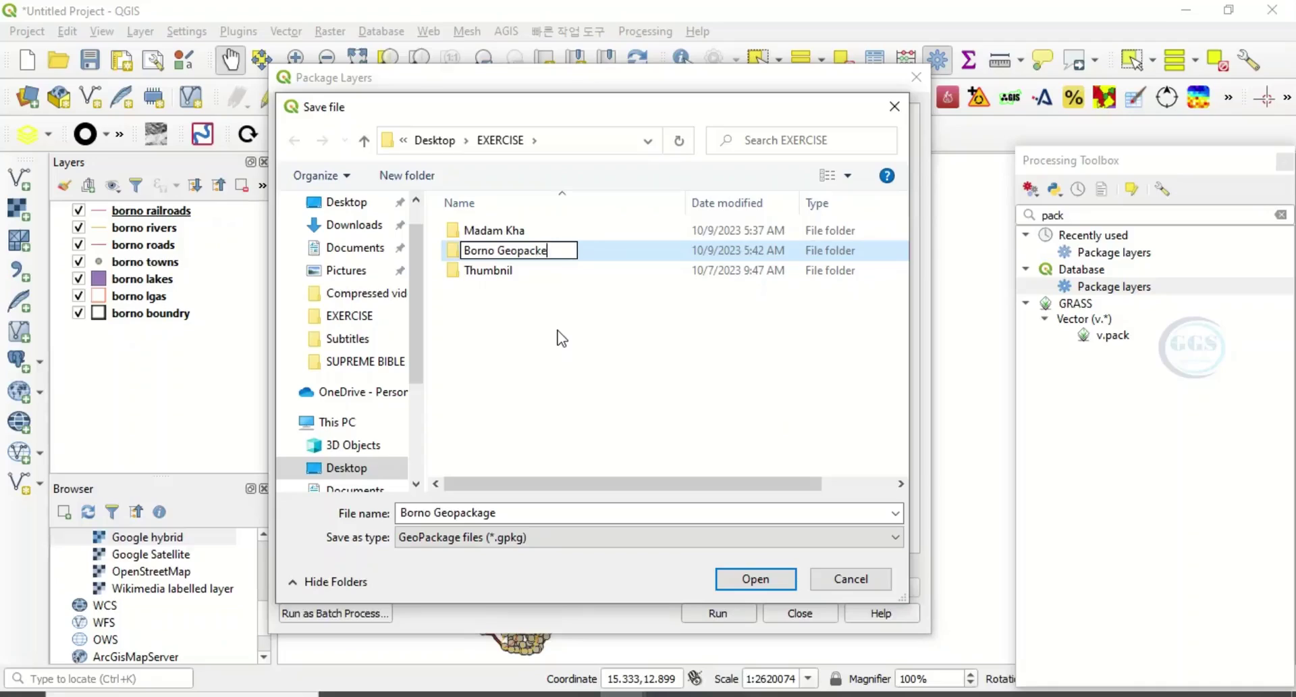
{"action": "key", "text": "BackSpace"}
{"action": "type", "text": "age"}
{"action": "left_click", "coordinate": [541, 253]}
{"action": "type", "text": "a"}
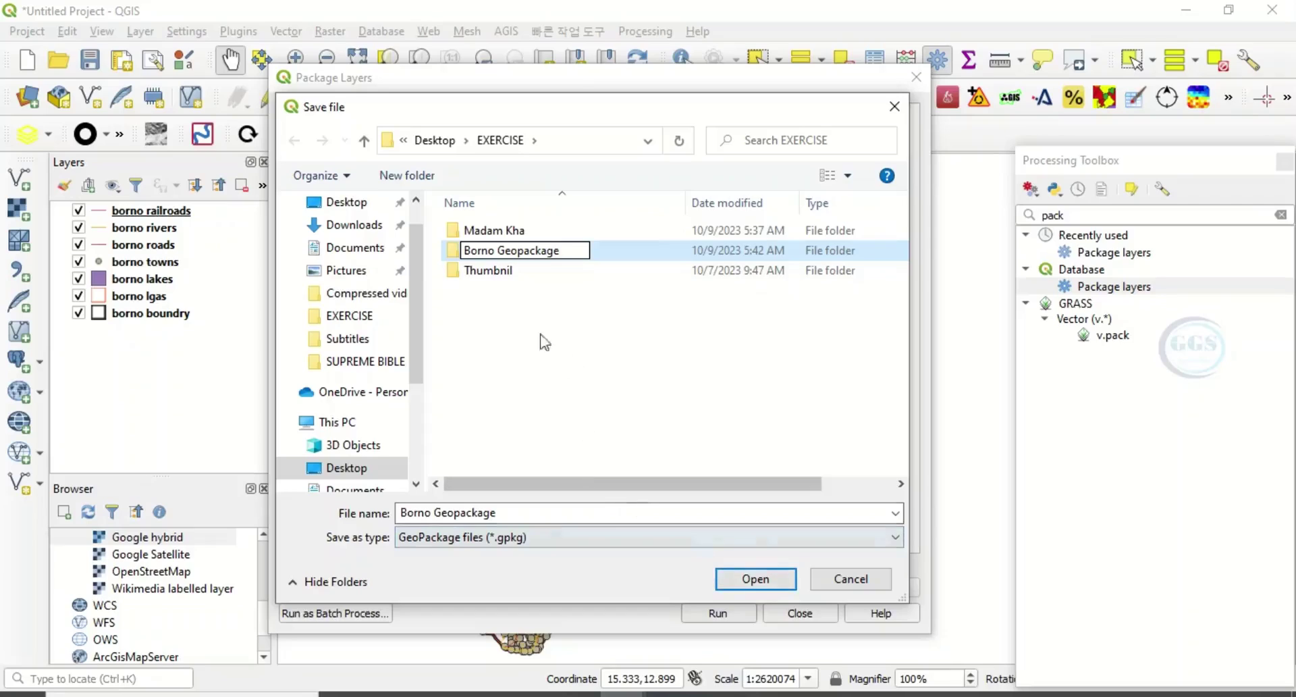
{"action": "left_click", "coordinate": [614, 257]}
{"action": "double_click", "coordinate": [613, 257]}
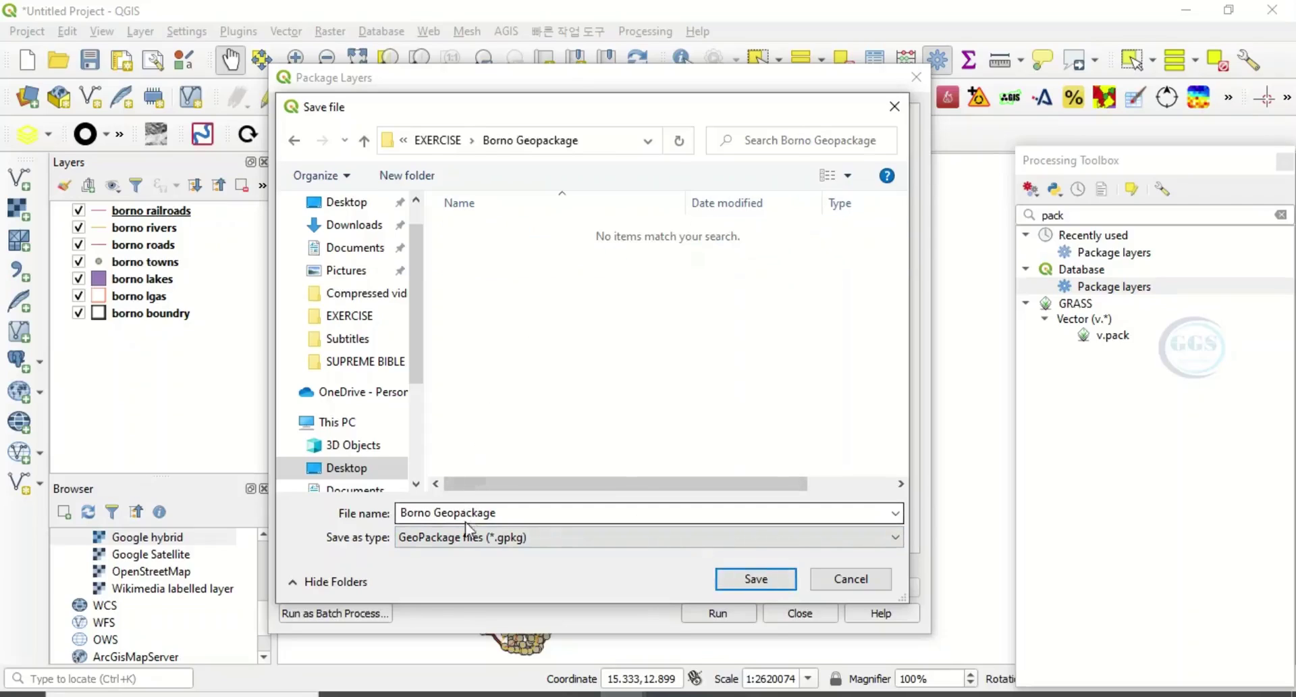
Name the output file 'Geopackage' and save it as the package destination
{"action": "left_click", "coordinate": [496, 512]}
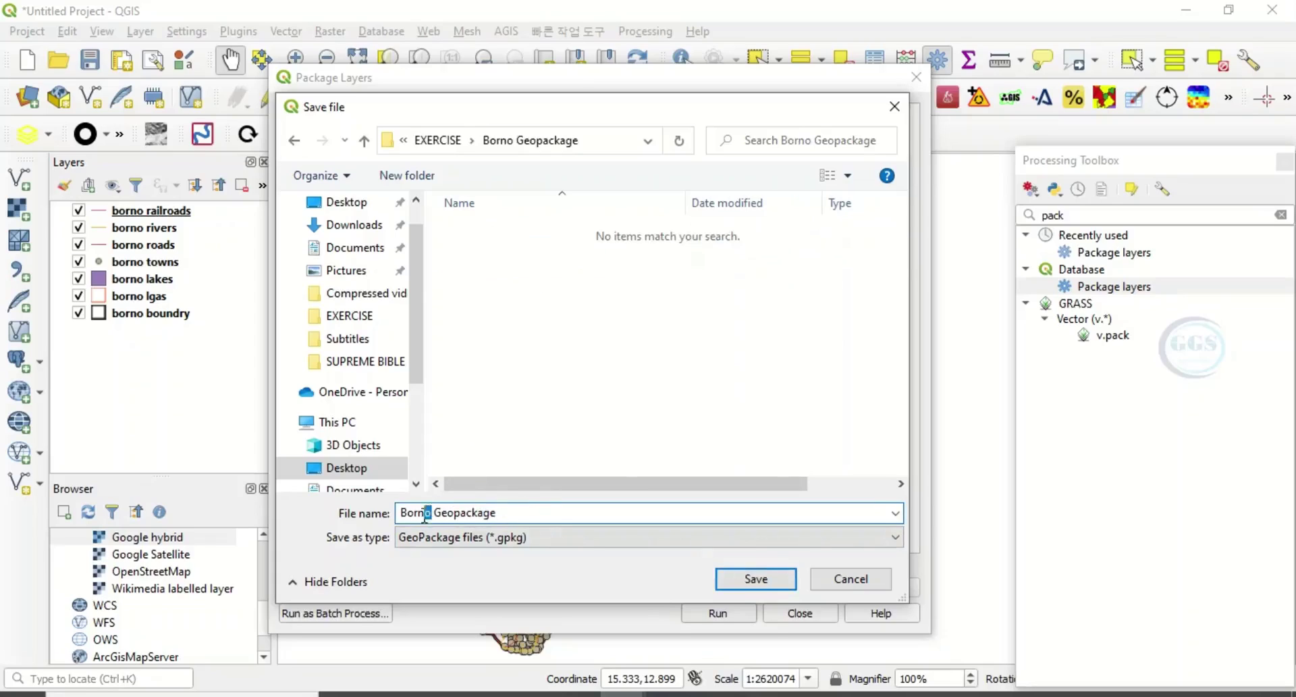
{"action": "left_click_drag", "start_coordinate": [430, 518], "coordinate": [382, 521]}
{"action": "key", "text": "BackSpace"}
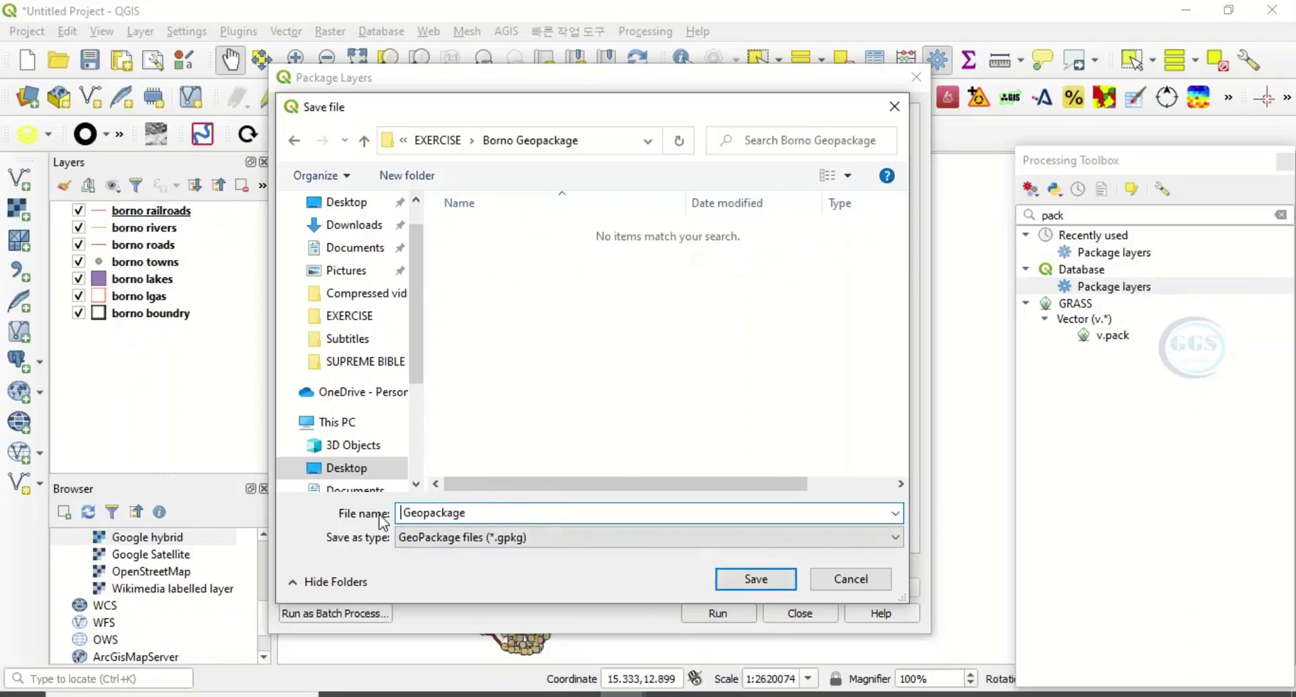
{"action": "key", "text": "Delete"}
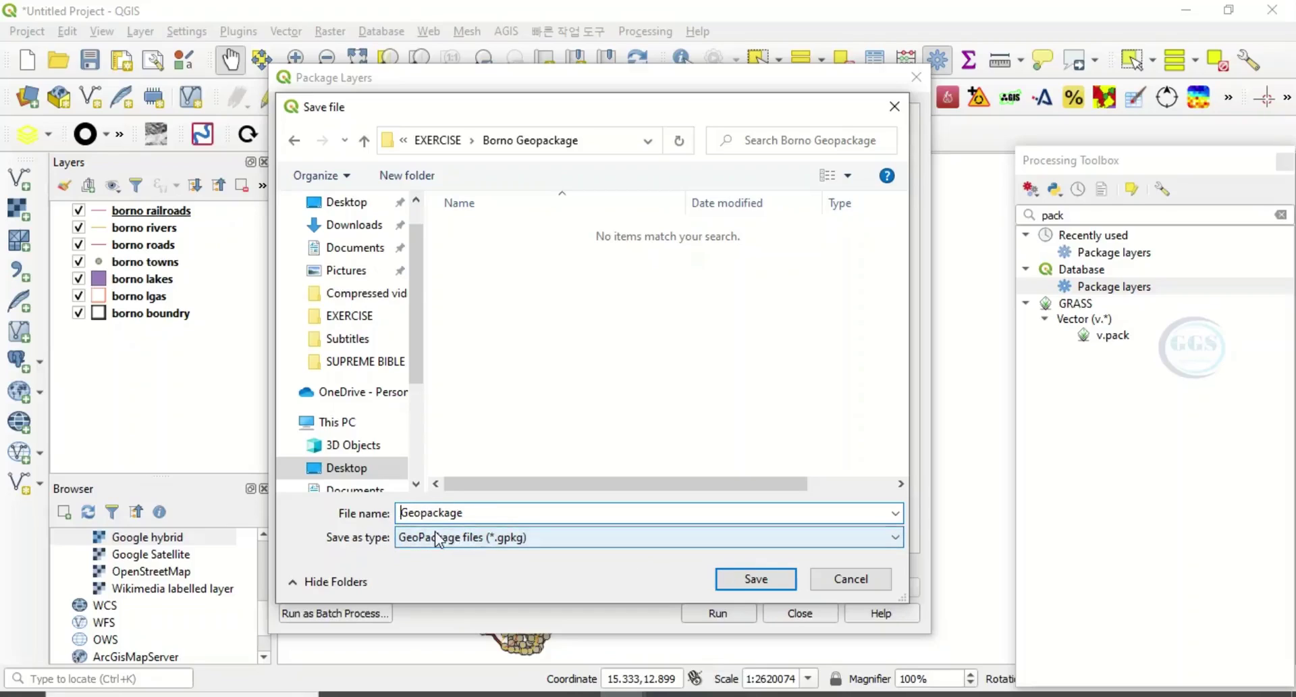
{"action": "left_click", "coordinate": [756, 579]}
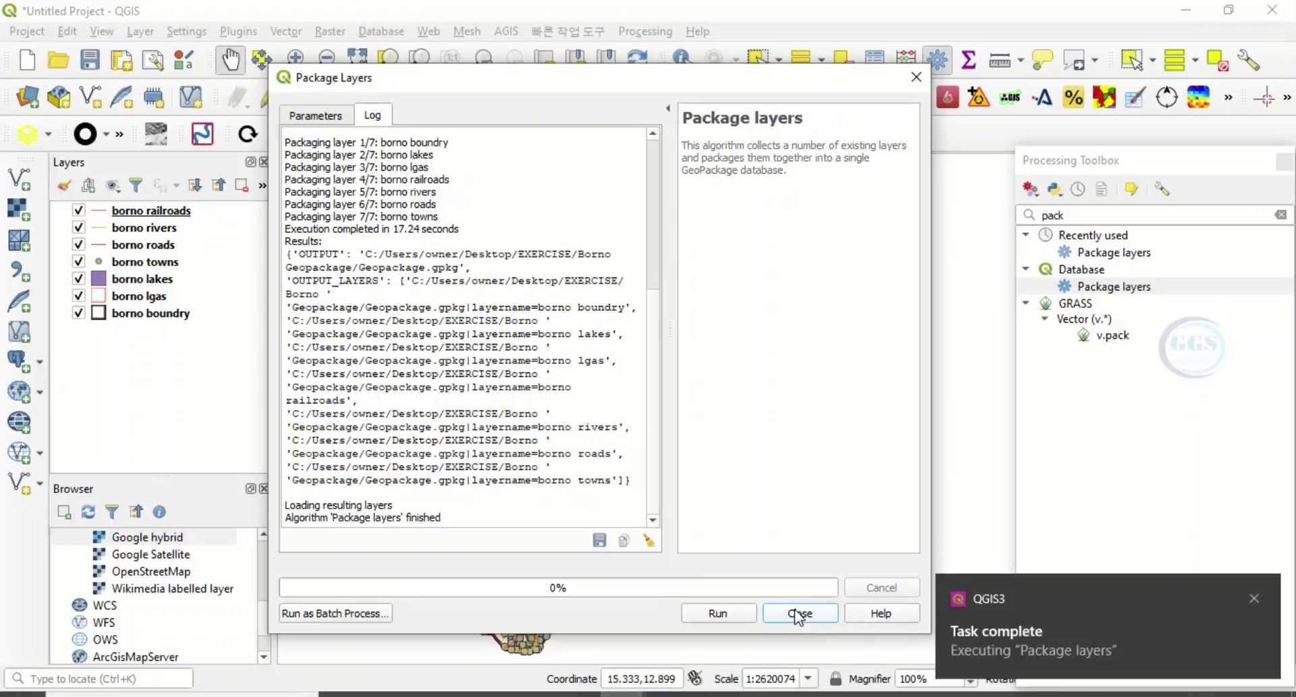
Close the finished Package Layers tool
{"action": "left_click", "coordinate": [799, 614]}
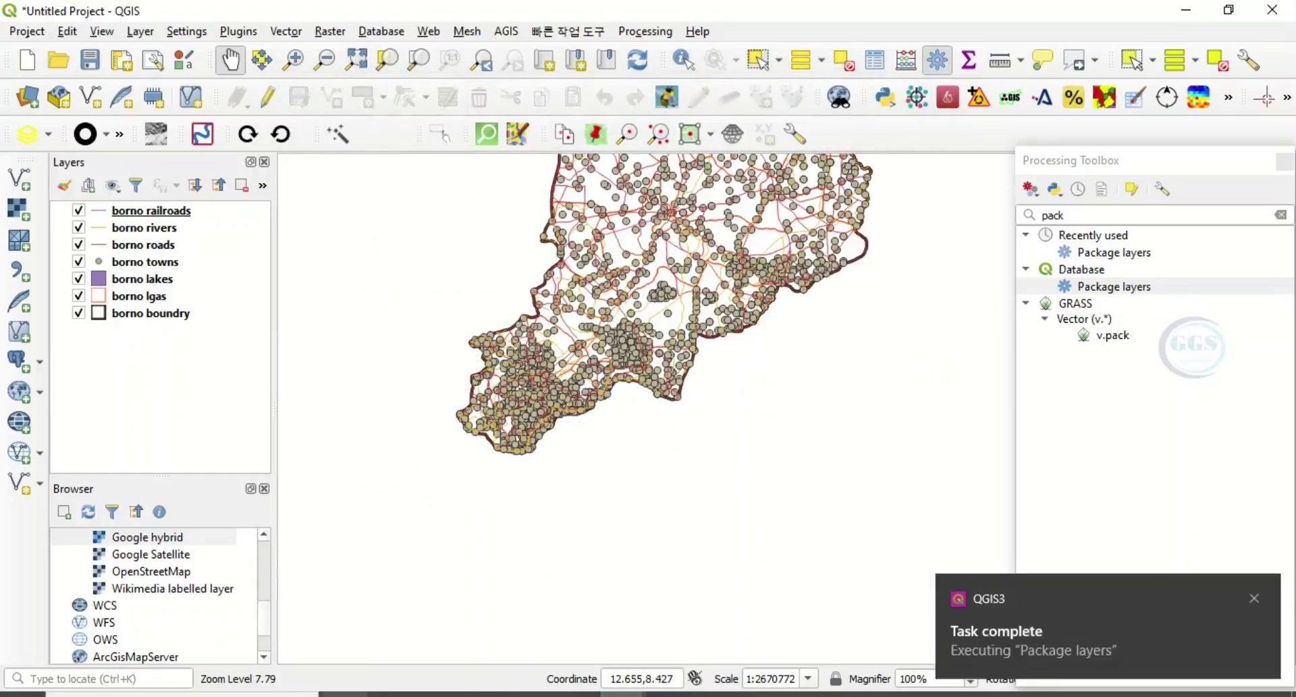
Confirm Geopackage.gpkg exists in EXERCISE > Borno Geopackage in File Explorer, then return to QGIS
{"action": "key", "text": "alt+Tab"}
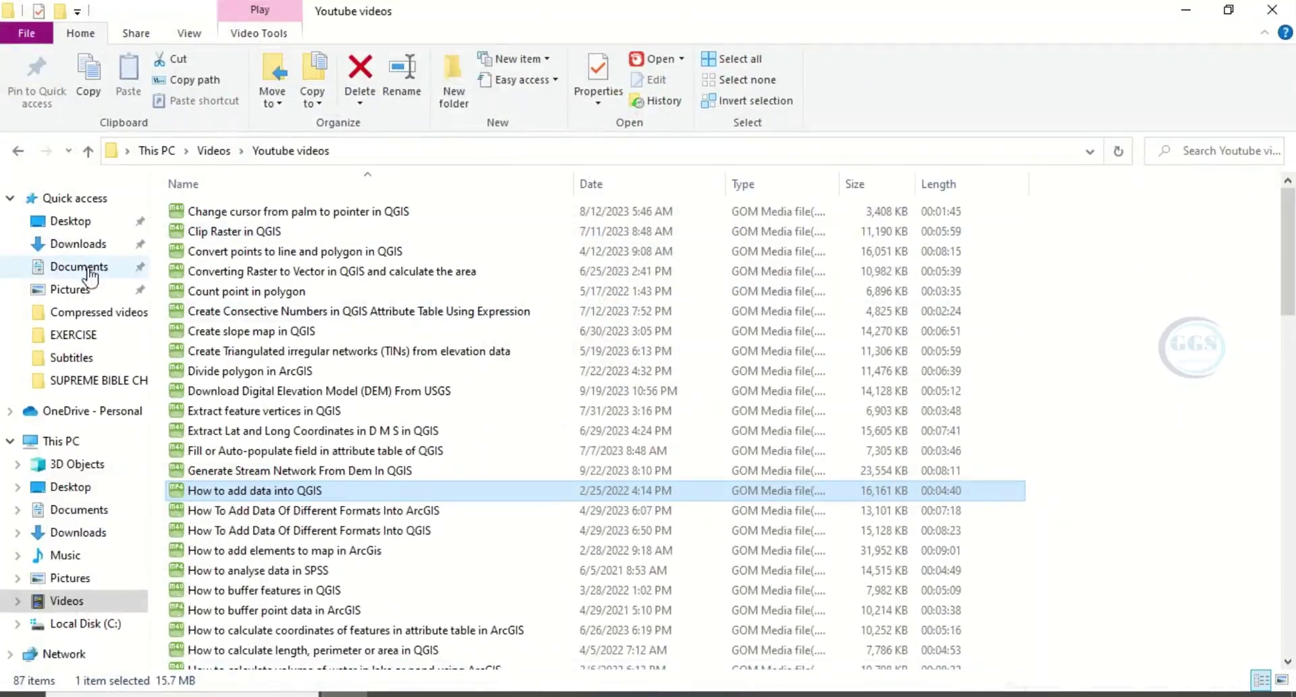
{"action": "left_click", "coordinate": [77, 334]}
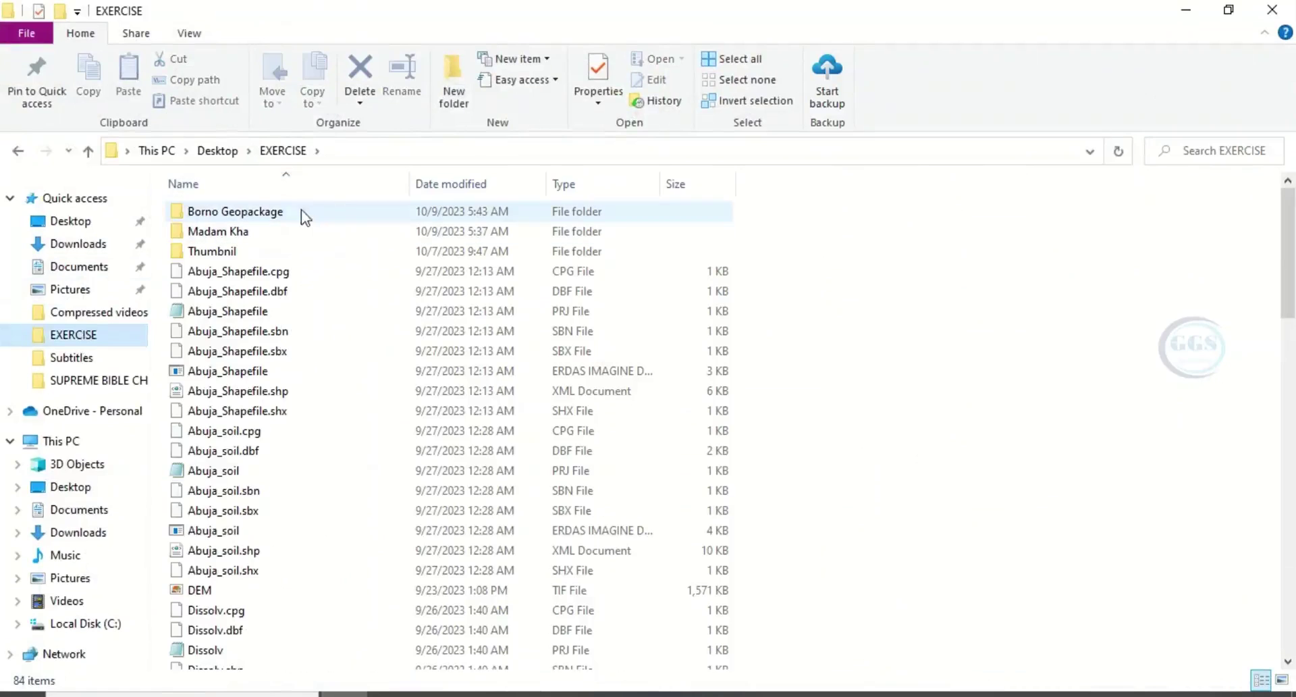
{"action": "double_click", "coordinate": [286, 212]}
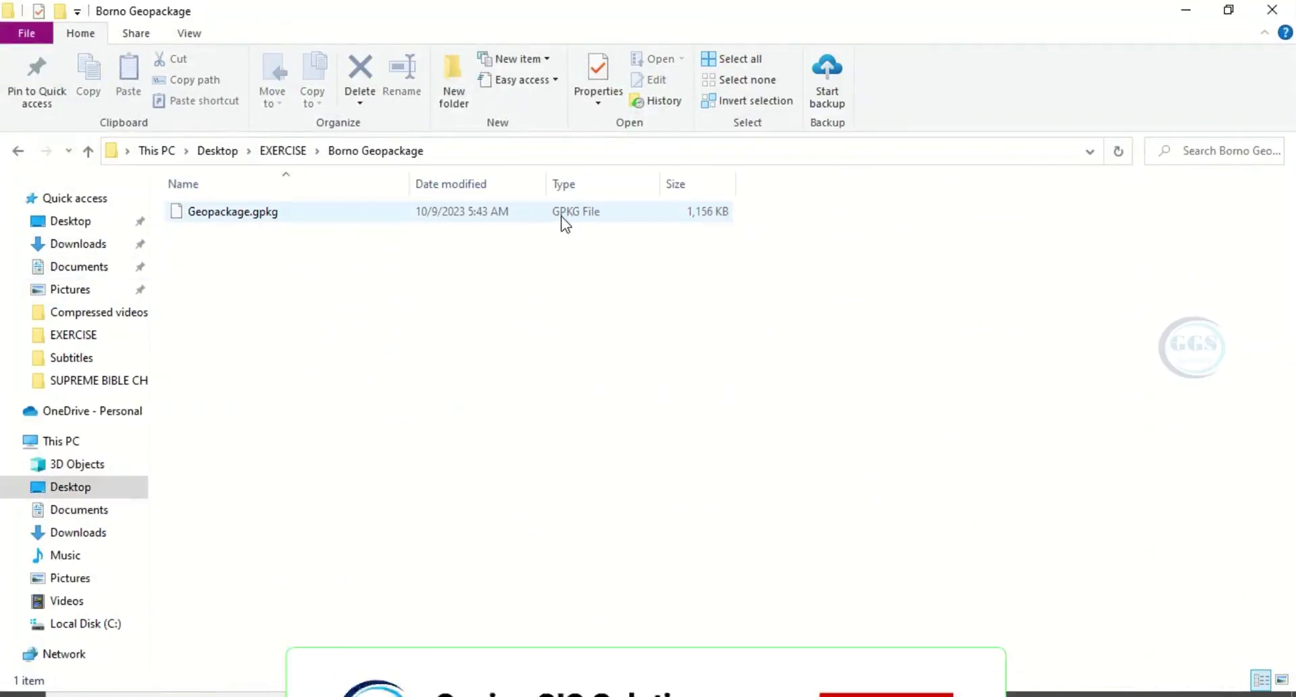
{"action": "left_click", "coordinate": [628, 694]}
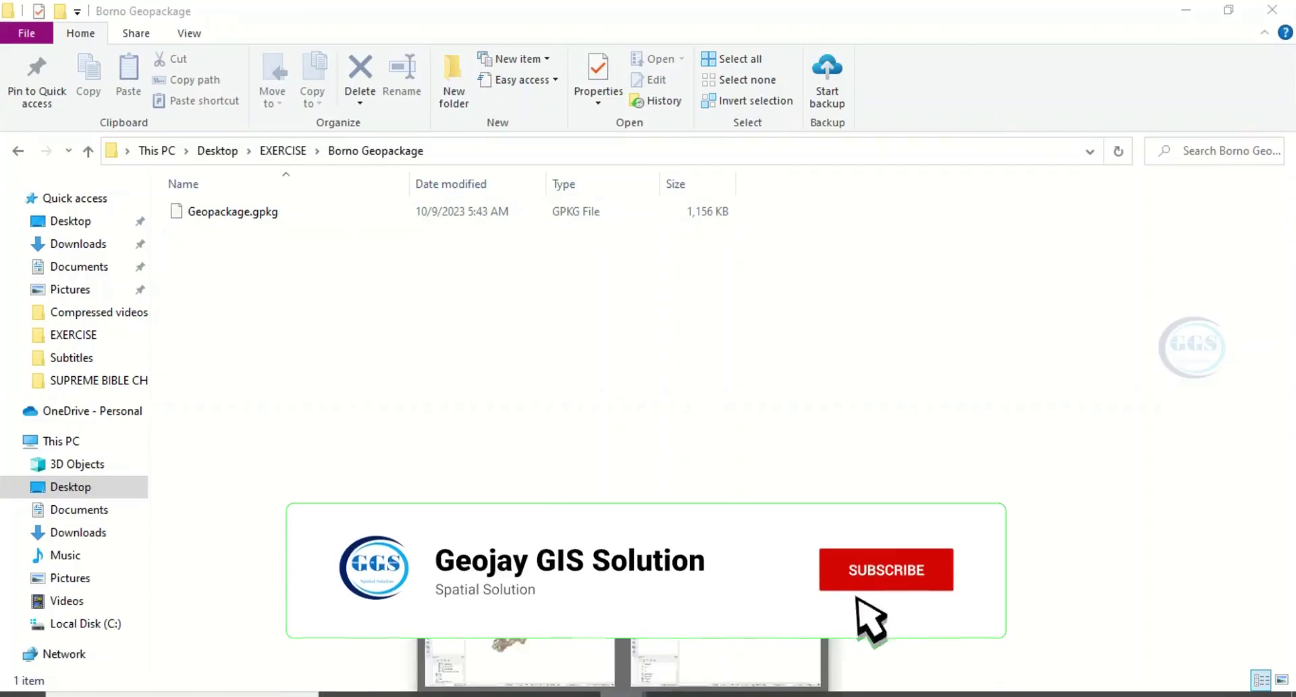
{"action": "left_click", "coordinate": [694, 654]}
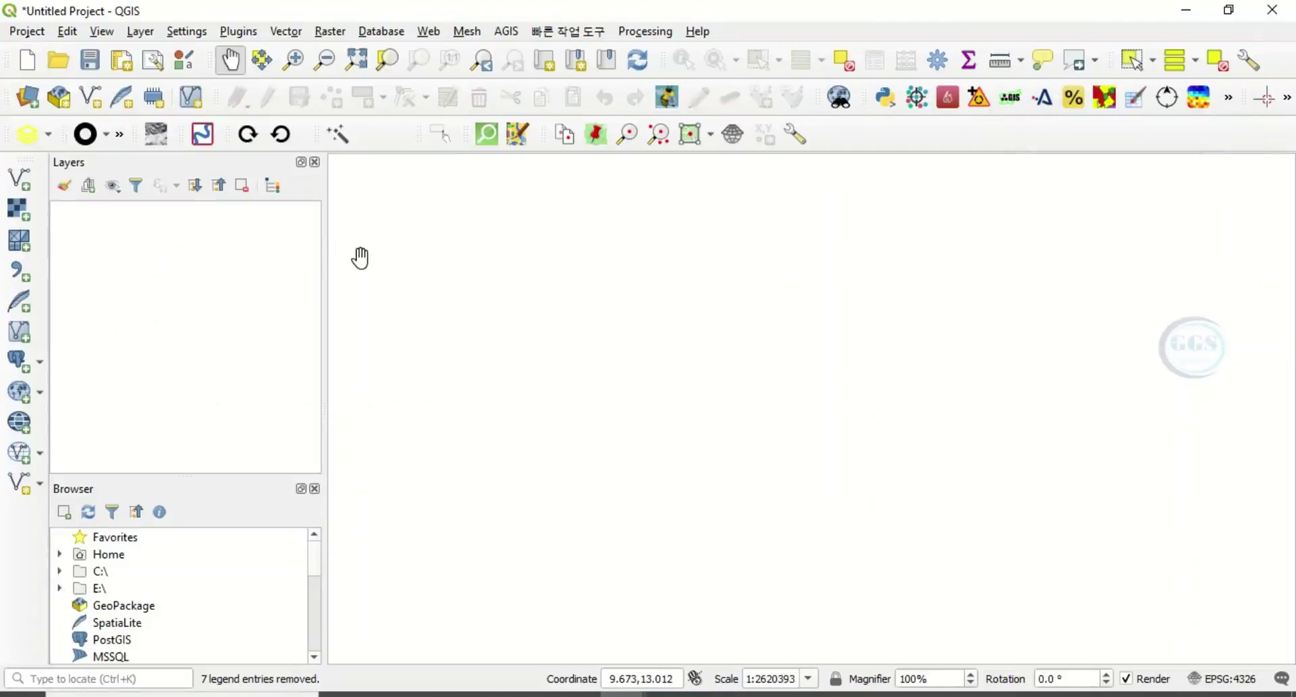
Set Borno Geopackage/Geopackage.gpkg as the dataset in the Add Vector Layer source manager
{"action": "left_click", "coordinate": [19, 181]}
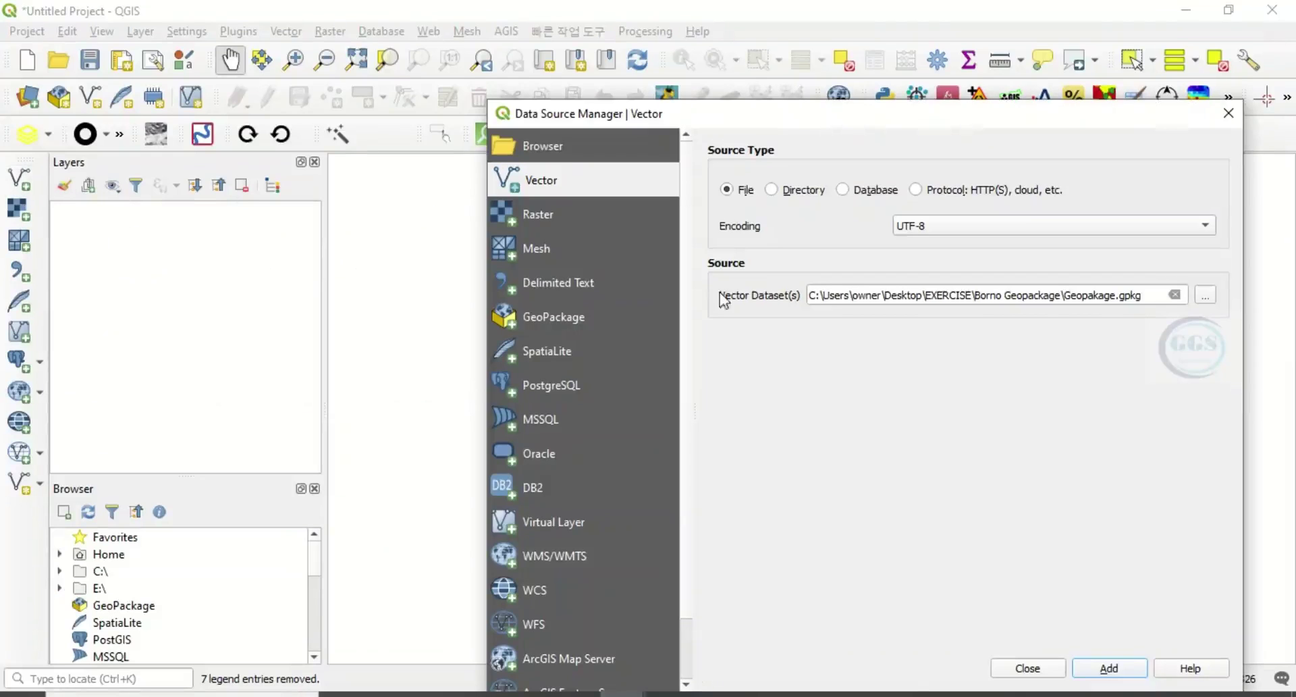
{"action": "left_click", "coordinate": [1204, 297]}
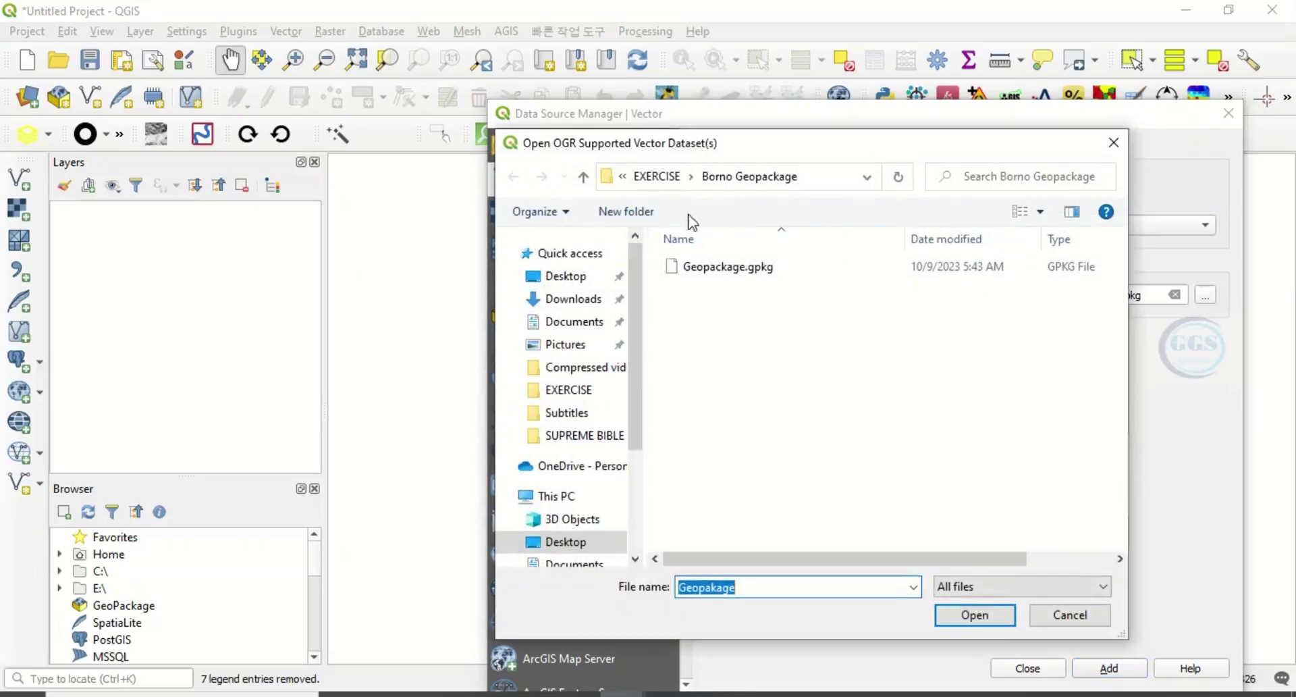
{"action": "left_click", "coordinate": [581, 177]}
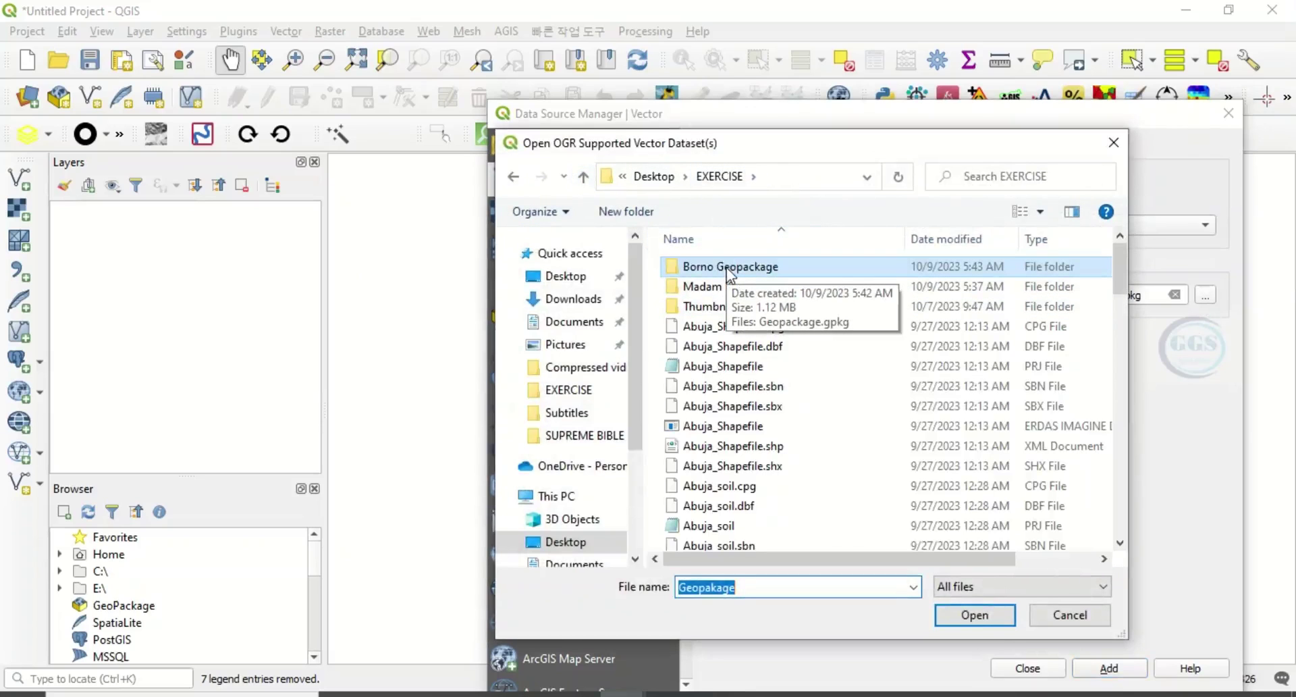
{"action": "double_click", "coordinate": [734, 267]}
{"action": "left_click", "coordinate": [734, 275]}
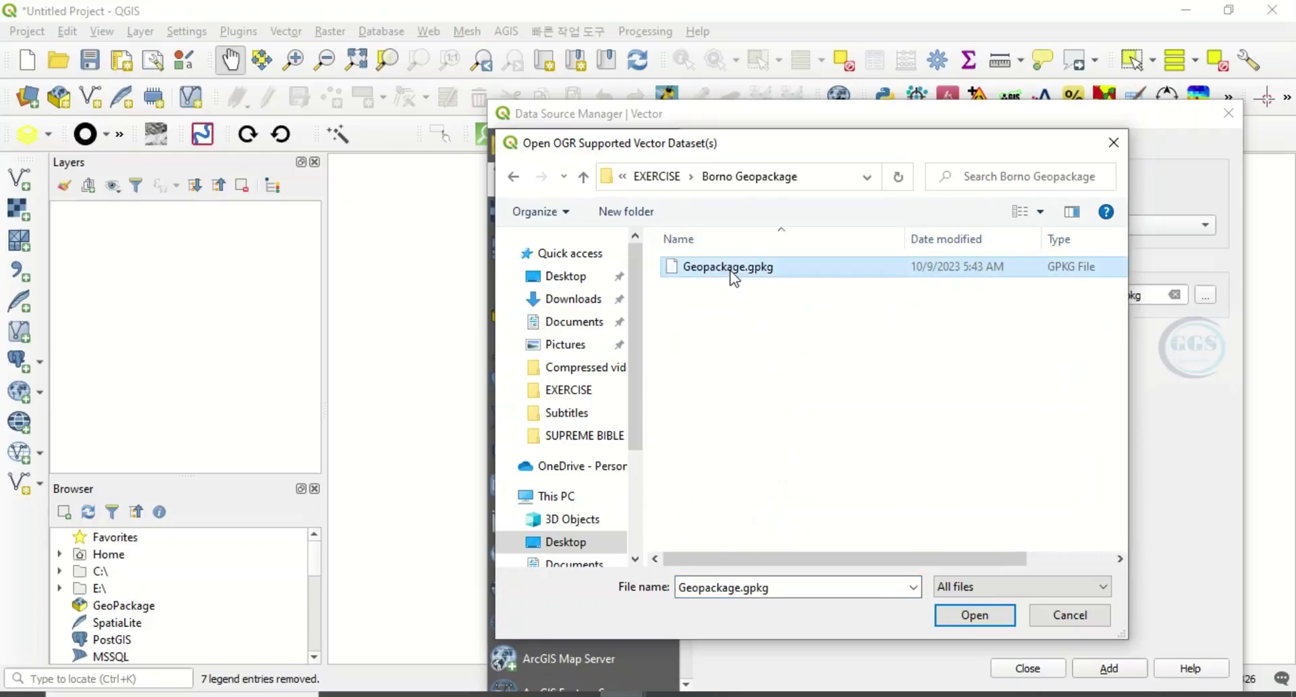
{"action": "left_click", "coordinate": [970, 615]}
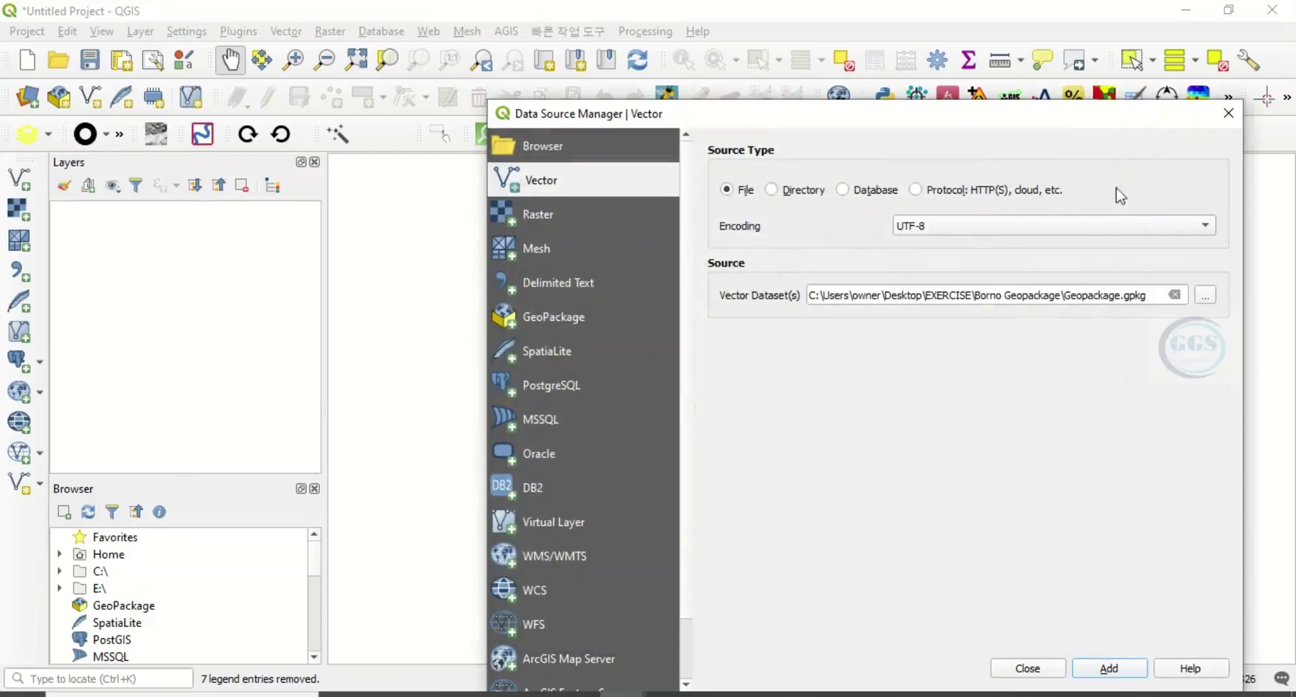
{"action": "left_click_drag", "start_coordinate": [862, 112], "coordinate": [675, 14]}
Add all seven layers from Geopackage.gpkg into the project
{"action": "left_click", "coordinate": [909, 570]}
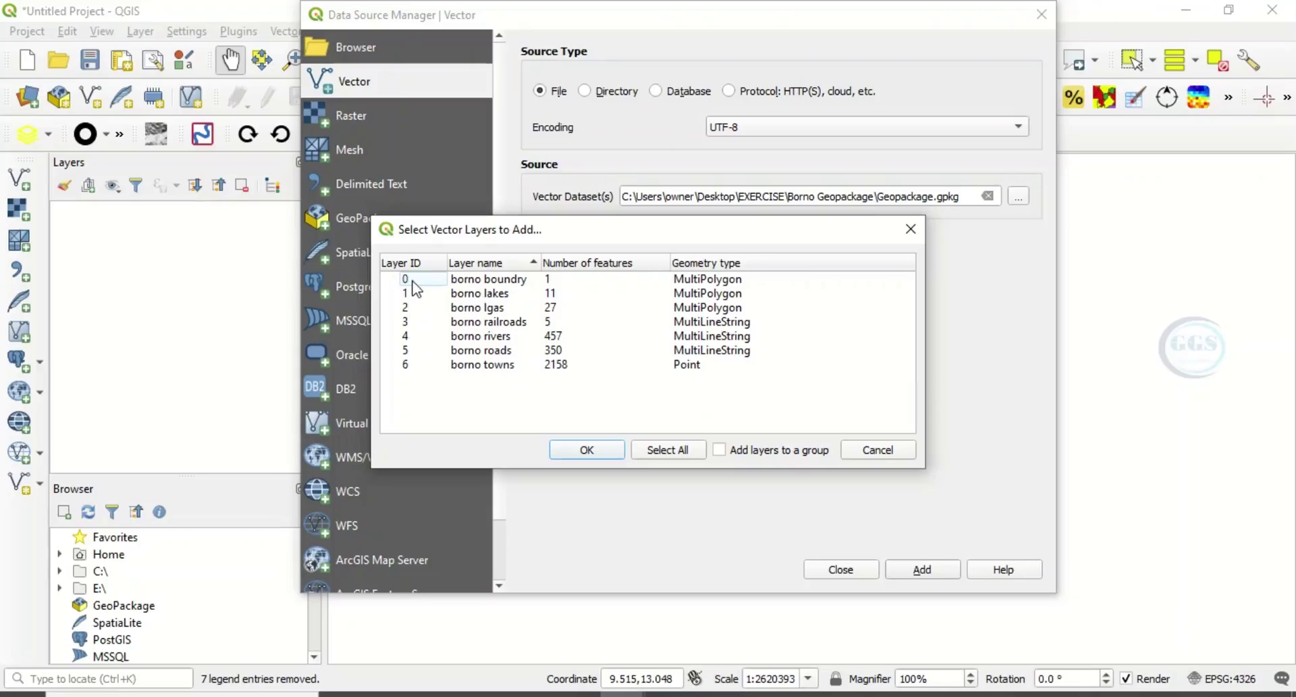
{"action": "left_click", "coordinate": [682, 452]}
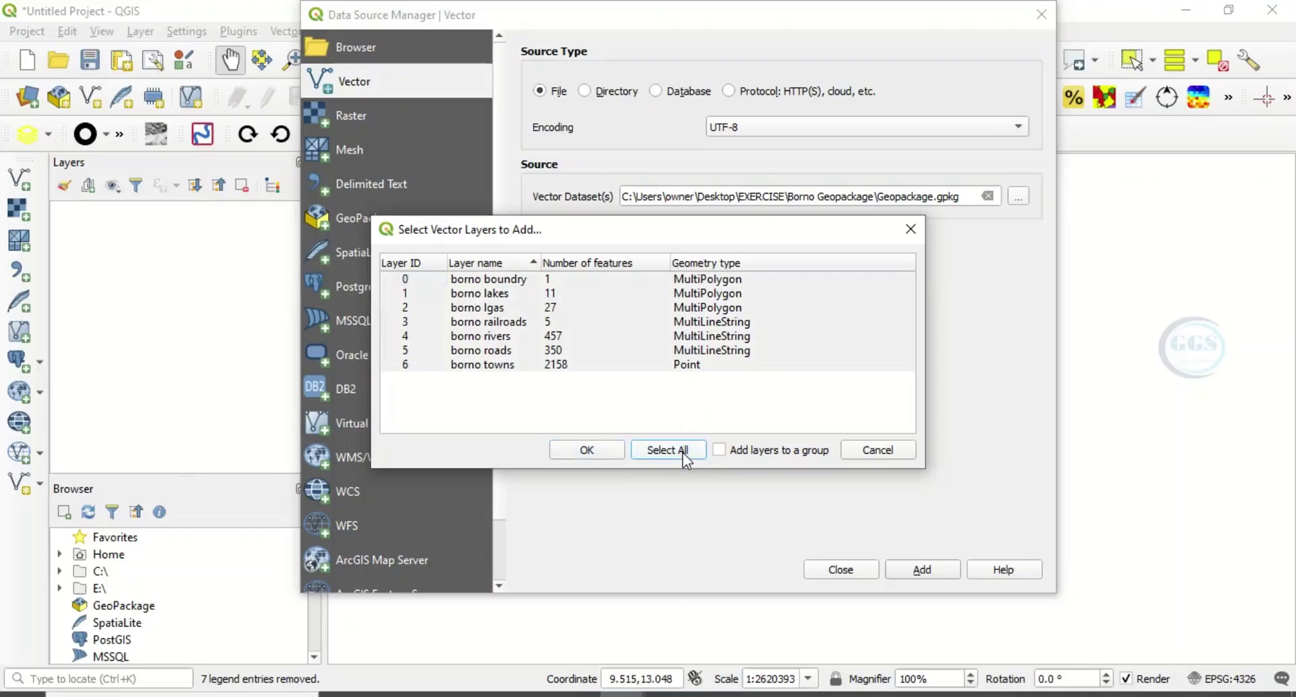
{"action": "left_click", "coordinate": [586, 450]}
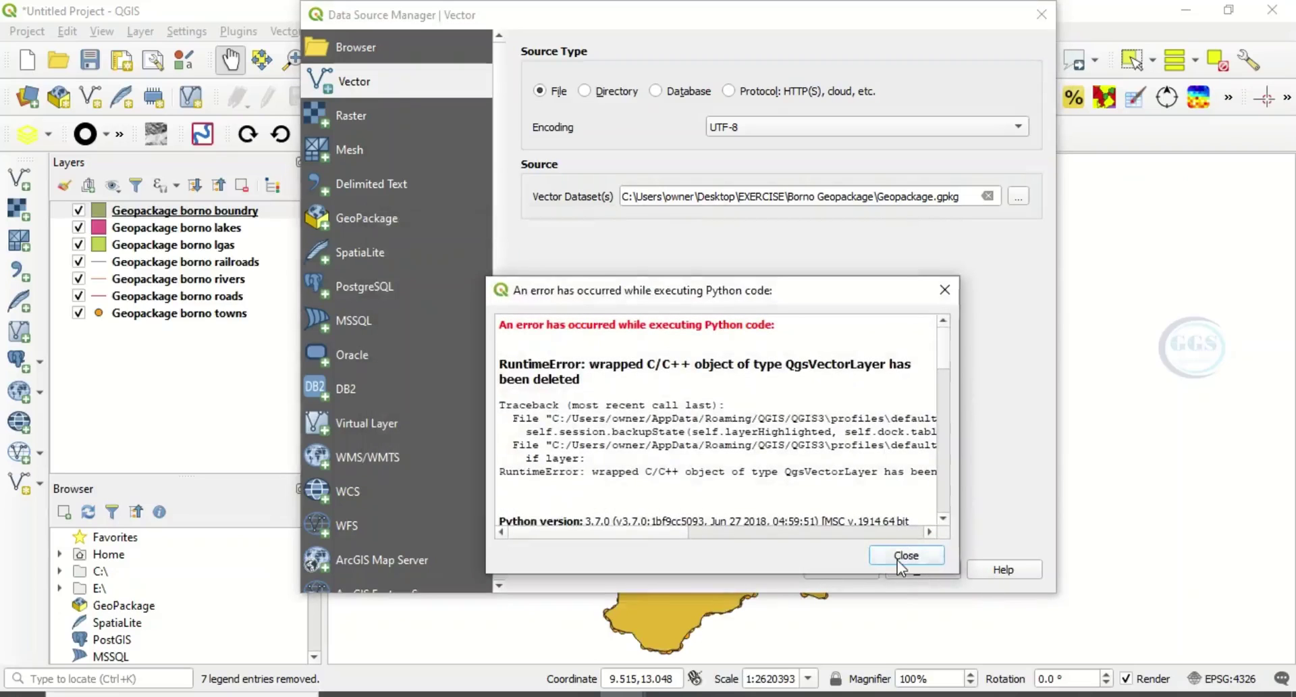
Dismiss the Python error, close the Data Source Manager, and pan the map to show the lake
{"action": "left_click", "coordinate": [898, 562]}
{"action": "left_click", "coordinate": [852, 570]}
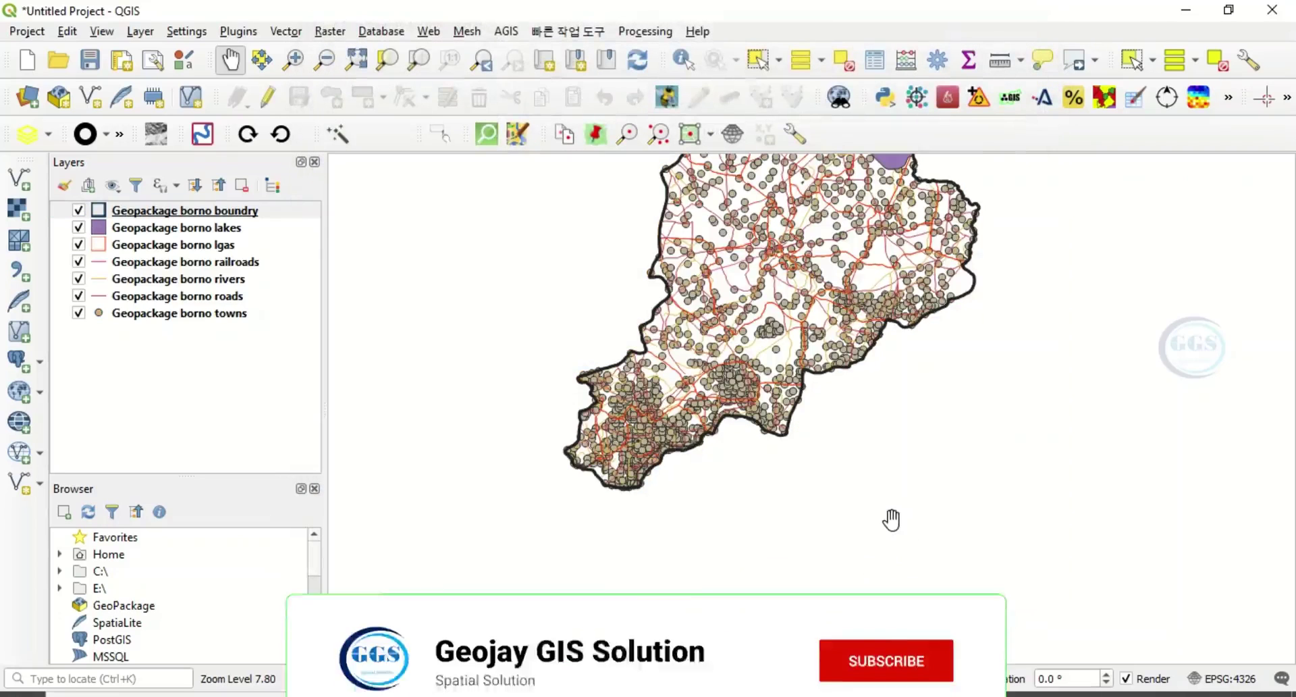
{"action": "left_click_drag", "start_coordinate": [876, 396], "coordinate": [822, 540]}
{"action": "mouse_move", "coordinate": [753, 480]}
{"action": "left_mouse_down"}
{"action": "mouse_move", "coordinate": [742, 461]}
{"action": "mouse_move", "coordinate": [732, 481]}
{"action": "left_mouse_up"}
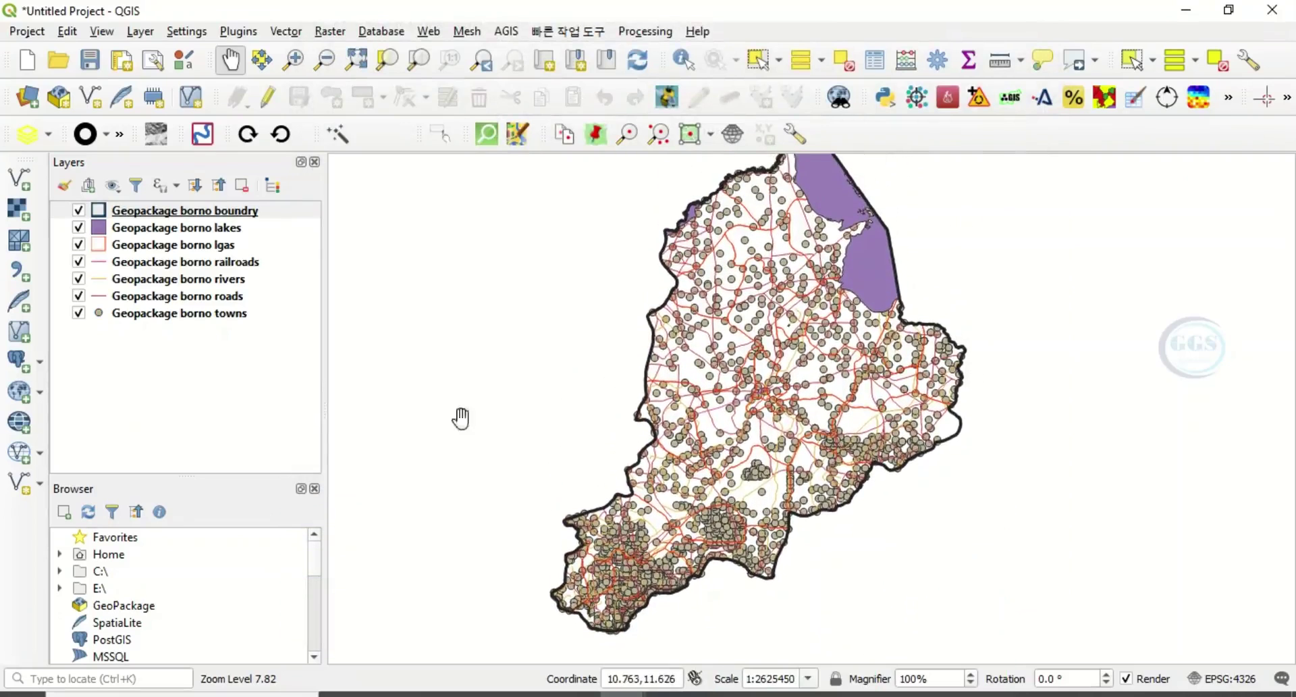